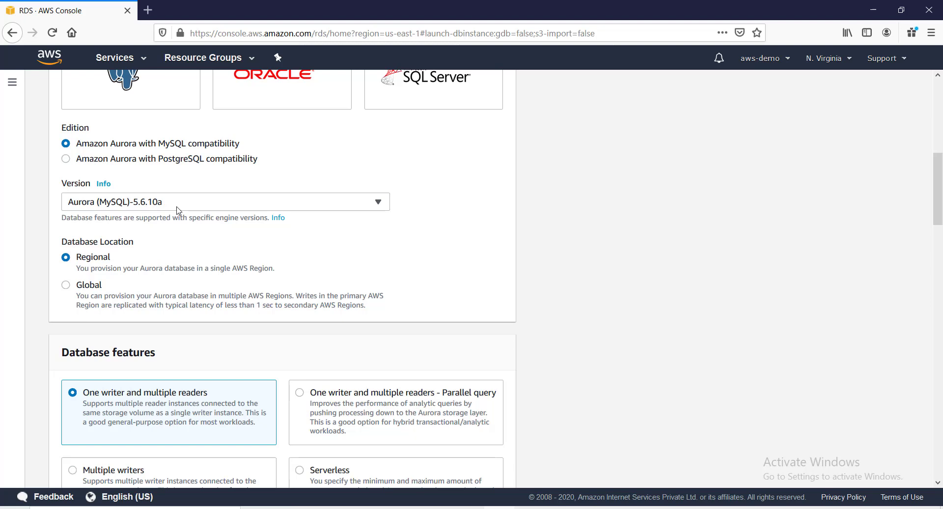
Step: Select Aurora (MySQL)-5.6.10a as the engine version for the Amazon Aurora database
{"action": "scroll", "coordinate": [177, 210], "scroll_direction": "up", "scroll_amount": 2}
{"action": "scroll", "coordinate": [178, 211], "scroll_direction": "down", "scroll_amount": 2}
{"action": "left_click", "coordinate": [179, 209]}
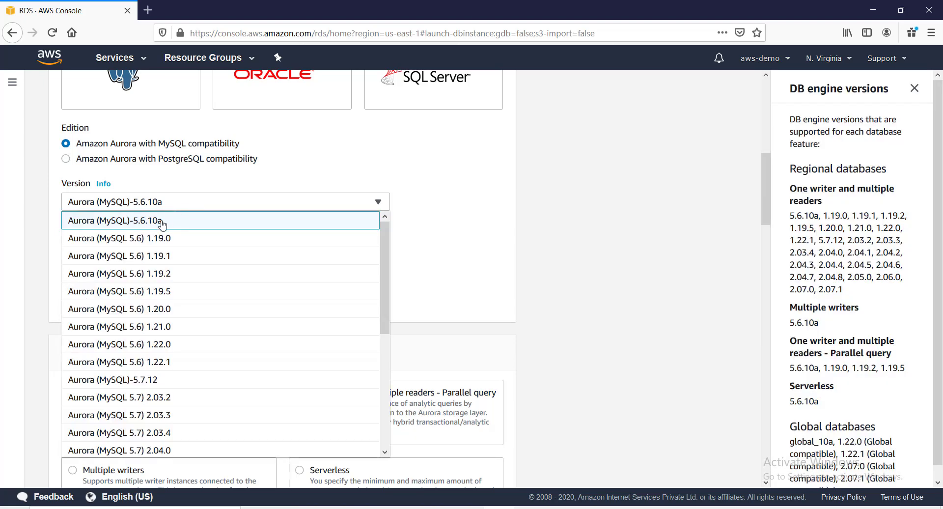
{"action": "left_click", "coordinate": [161, 219]}
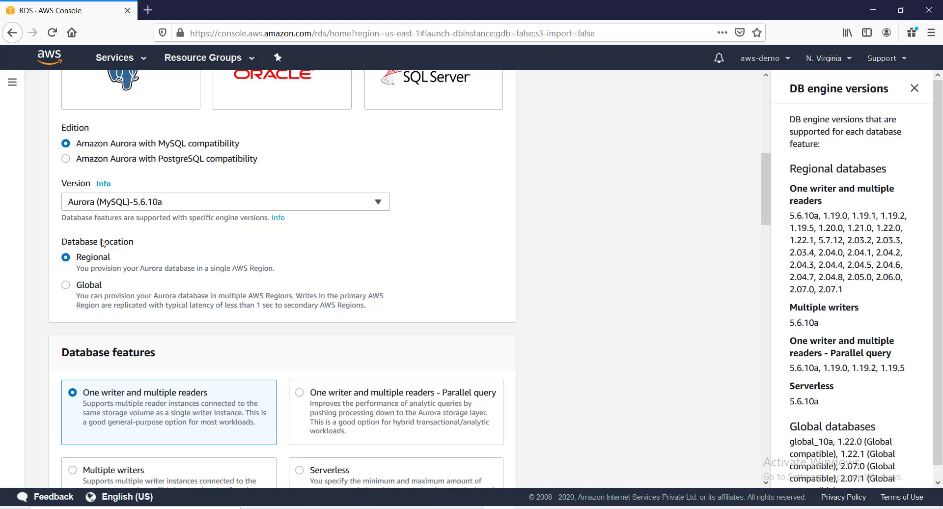
Step: Review which DB engine versions support each database feature, including One writer and multiple readers - Parallel query
{"action": "scroll", "coordinate": [101, 245], "scroll_direction": "down", "scroll_amount": 2}
{"action": "scroll", "coordinate": [733, 241], "scroll_direction": "up", "scroll_amount": 2}
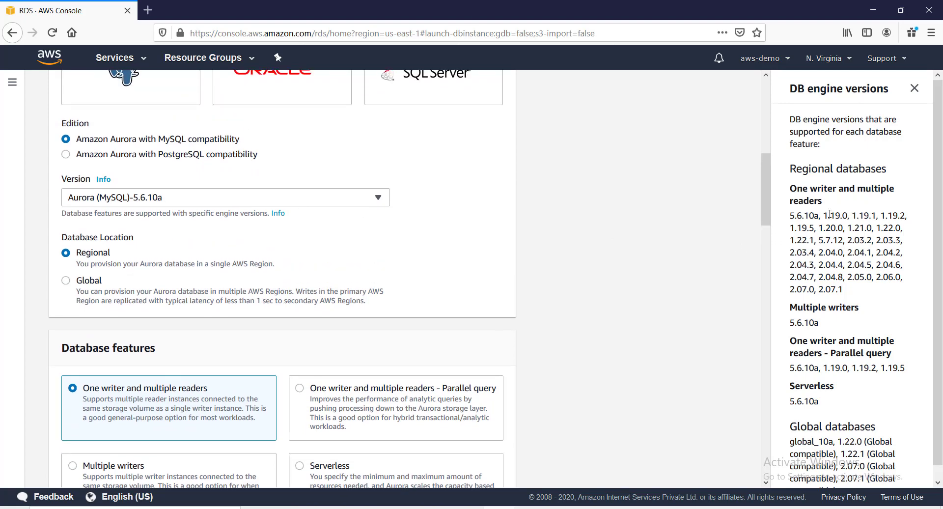
{"action": "scroll", "coordinate": [856, 295], "scroll_direction": "down", "scroll_amount": 1}
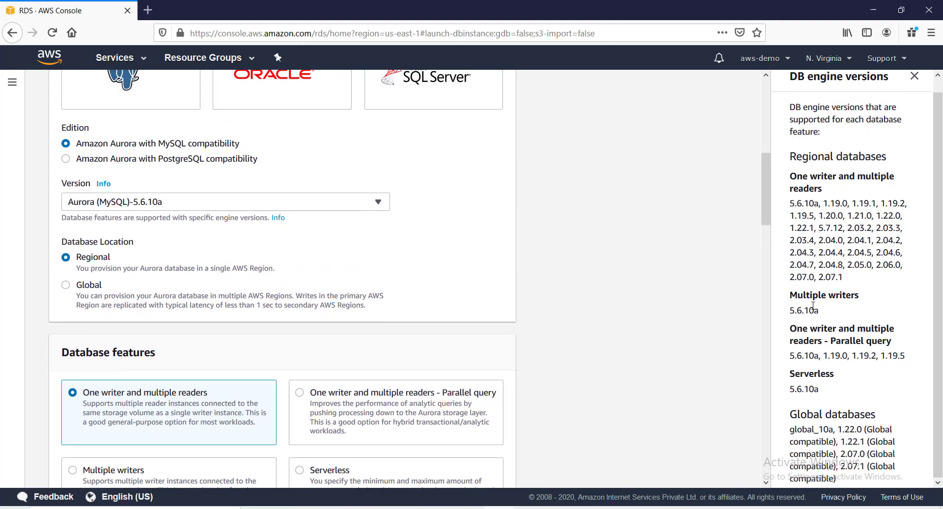
{"action": "left_click_drag", "start_coordinate": [802, 329], "coordinate": [901, 343]}
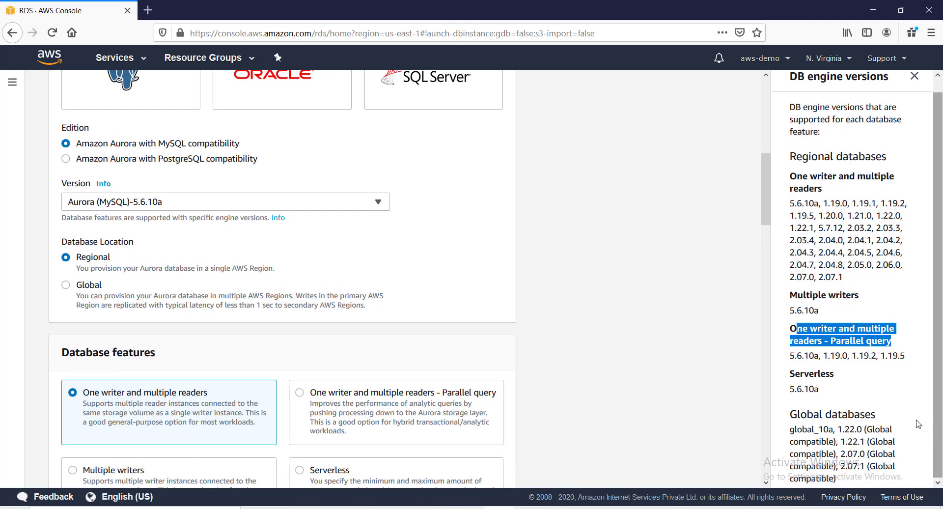
{"action": "scroll", "coordinate": [449, 383], "scroll_direction": "down", "scroll_amount": 4}
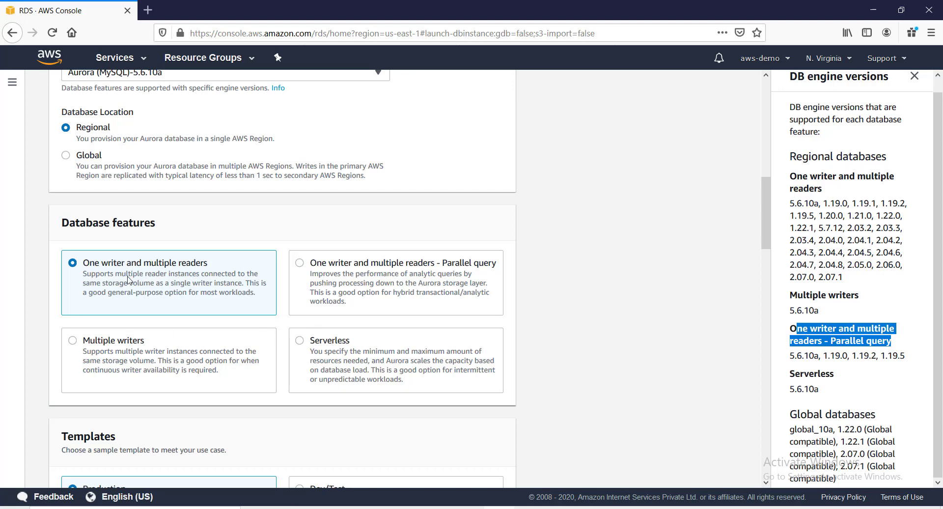
{"action": "scroll", "coordinate": [191, 318], "scroll_direction": "up", "scroll_amount": 2}
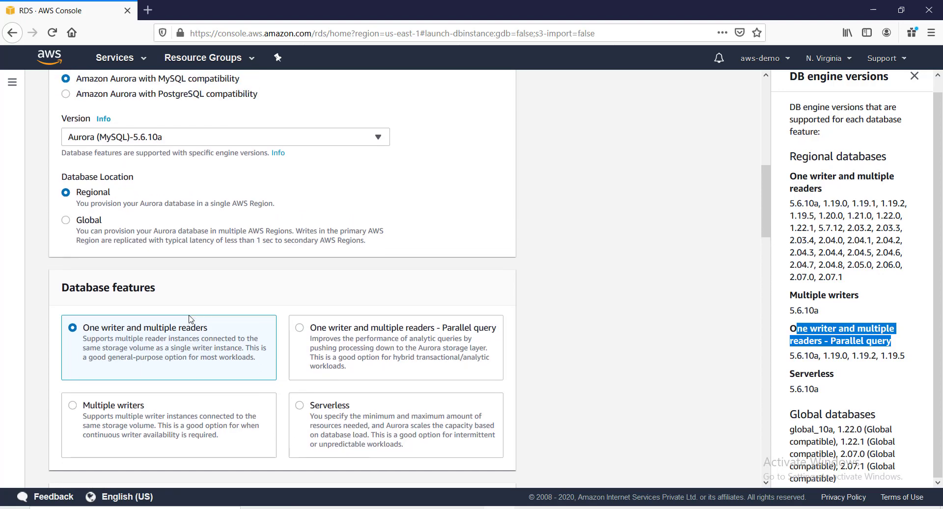
Step: Set the database engine version to Aurora (MySQL 5.7) 2.07.1
{"action": "scroll", "coordinate": [191, 318], "scroll_direction": "up", "scroll_amount": 2}
{"action": "left_click", "coordinate": [320, 207]}
{"action": "scroll", "coordinate": [257, 267], "scroll_direction": "down", "scroll_amount": 2}
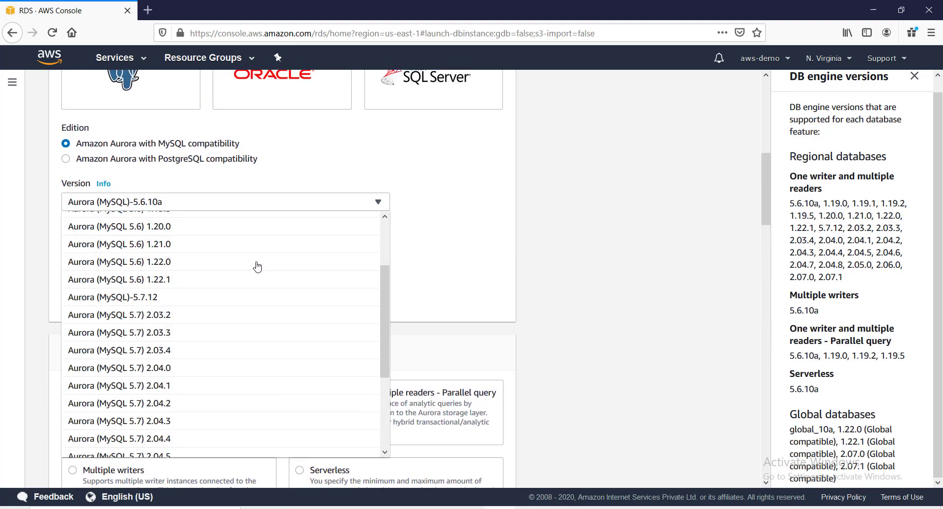
{"action": "scroll", "coordinate": [258, 266], "scroll_direction": "down", "scroll_amount": 4}
{"action": "scroll", "coordinate": [164, 414], "scroll_direction": "down", "scroll_amount": 5}
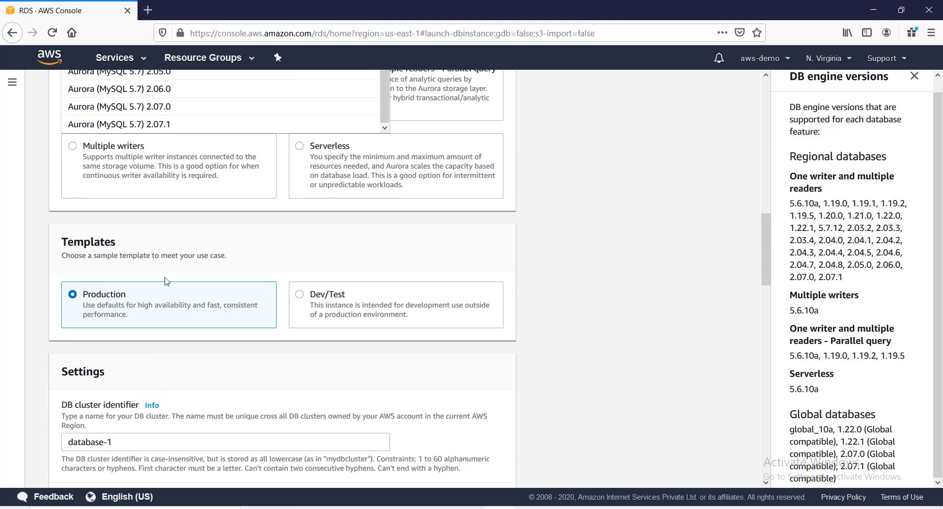
{"action": "left_click", "coordinate": [156, 125]}
Step: Replace the default DB cluster identifier with myadb
{"action": "scroll", "coordinate": [130, 278], "scroll_direction": "down", "scroll_amount": 3}
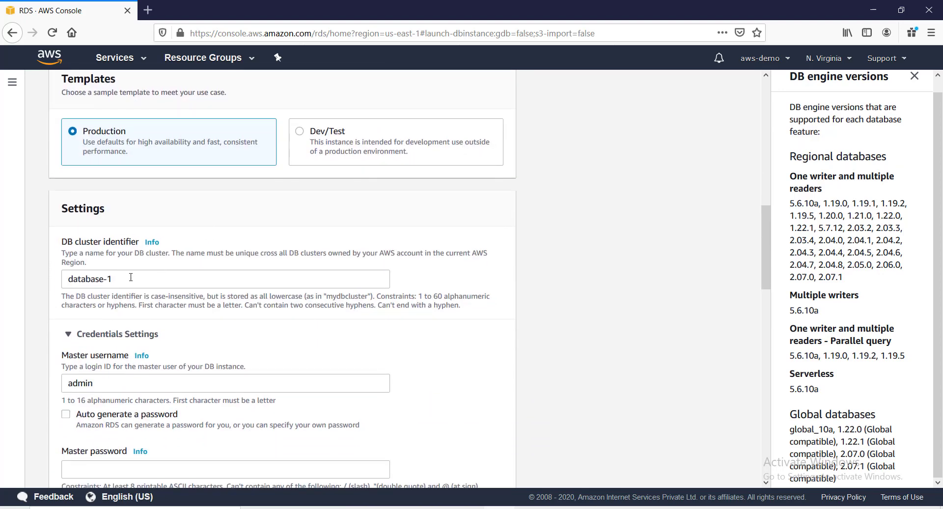
{"action": "left_click_drag", "start_coordinate": [131, 278], "coordinate": [45, 280]}
{"action": "type", "text": "myadb"}
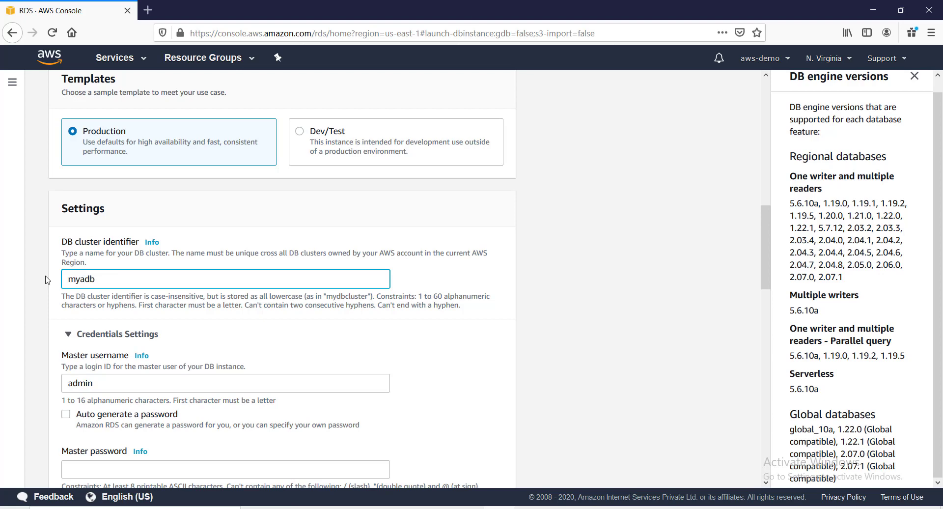
Step: Enter the master password in the credentials settings and repeat it in the confirmation field
{"action": "scroll", "coordinate": [99, 156], "scroll_direction": "down", "scroll_amount": 5}
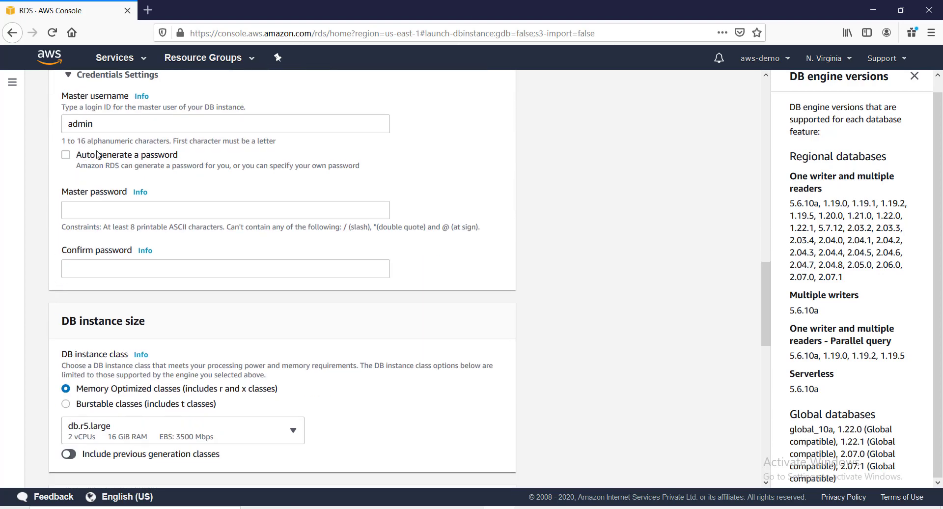
{"action": "left_click", "coordinate": [103, 204]}
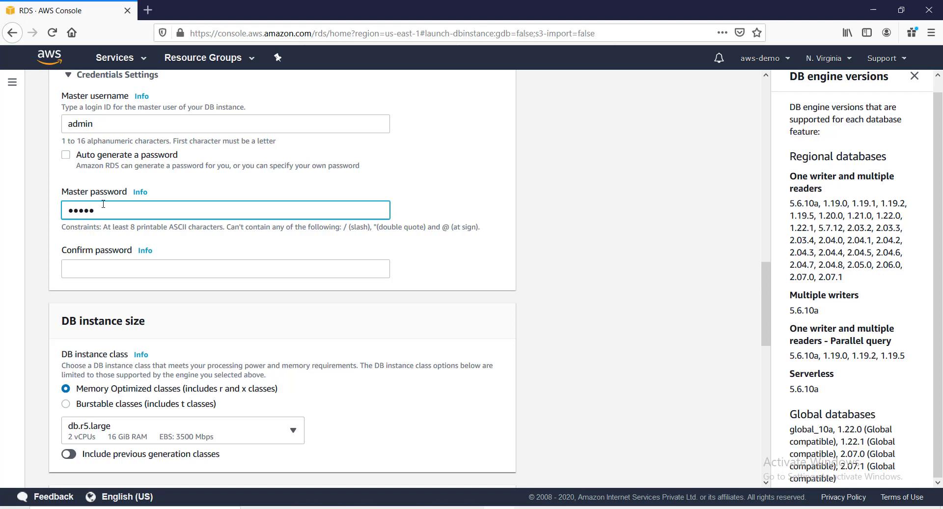
{"action": "left_click", "coordinate": [94, 269]}
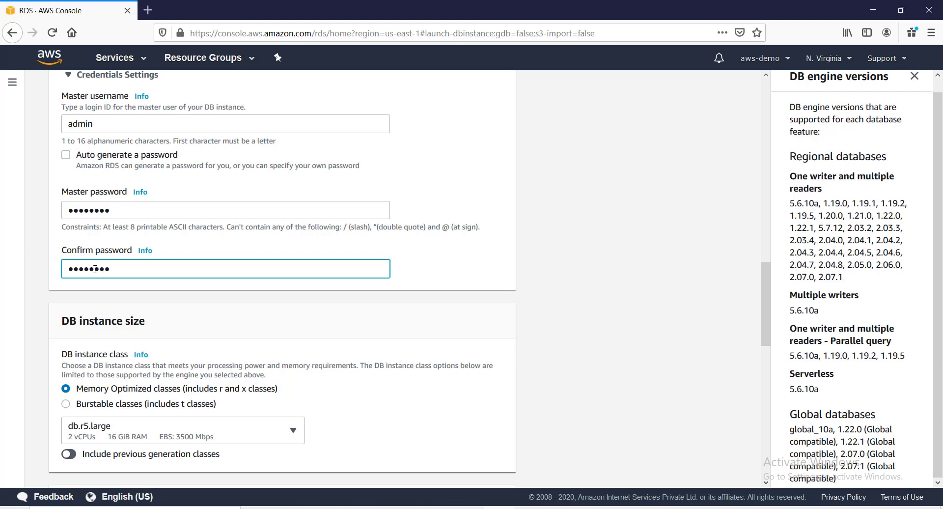
Step: Expand the additional connectivity configuration and make the database publicly accessible
{"action": "scroll", "coordinate": [150, 200], "scroll_direction": "down", "scroll_amount": 4}
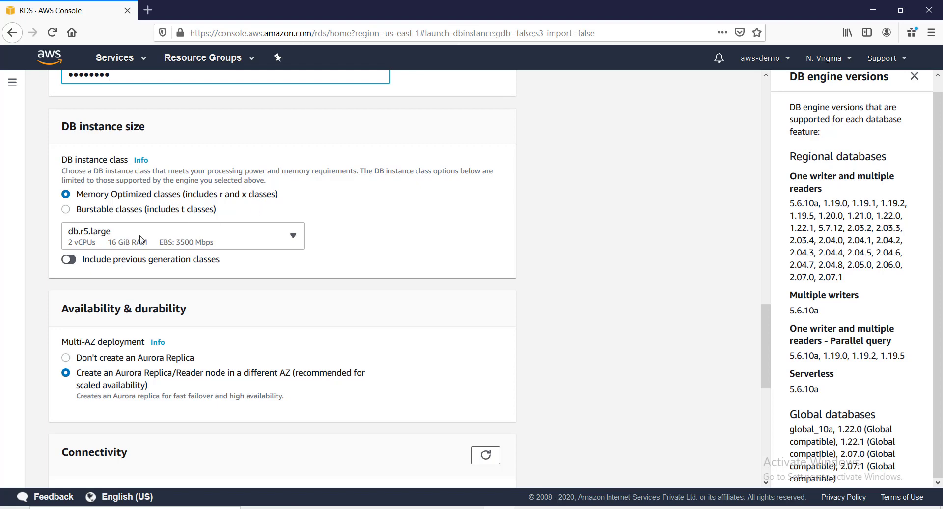
{"action": "scroll", "coordinate": [136, 252], "scroll_direction": "down", "scroll_amount": 2}
{"action": "scroll", "coordinate": [112, 265], "scroll_direction": "down", "scroll_amount": 2}
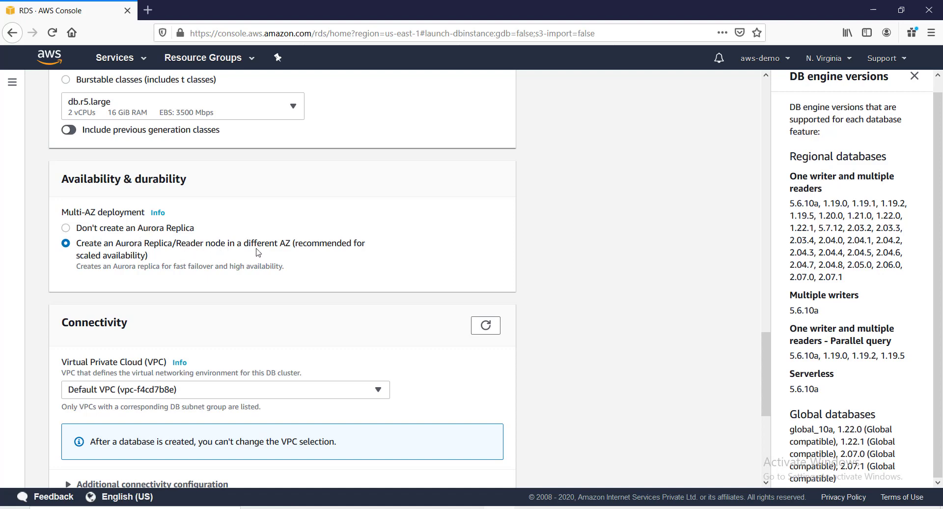
{"action": "scroll", "coordinate": [287, 280], "scroll_direction": "down", "scroll_amount": 3}
{"action": "scroll", "coordinate": [287, 280], "scroll_direction": "down", "scroll_amount": 2}
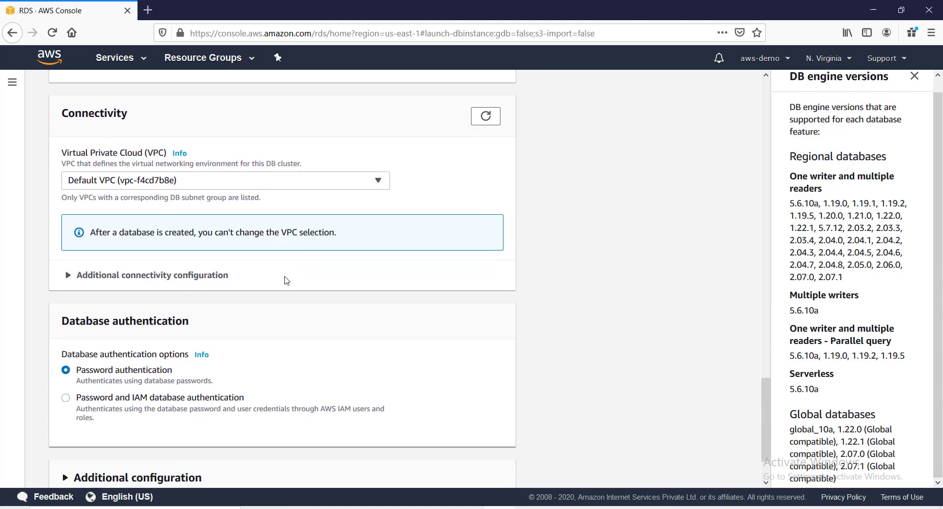
{"action": "left_click", "coordinate": [195, 230]}
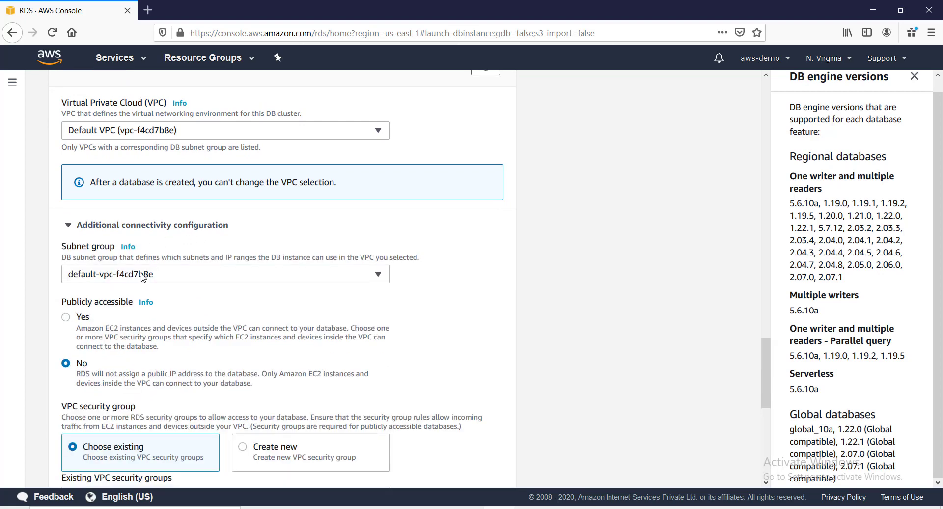
{"action": "left_click", "coordinate": [66, 317]}
Step: Add the existing VPC security group MysqlRDSSG alongside the default group
{"action": "scroll", "coordinate": [66, 319], "scroll_direction": "down", "scroll_amount": 4}
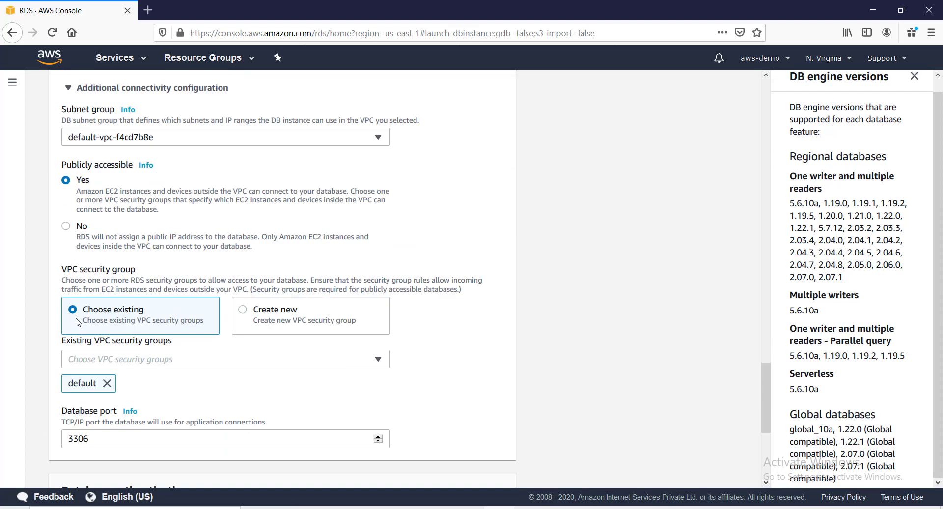
{"action": "left_click", "coordinate": [153, 302]}
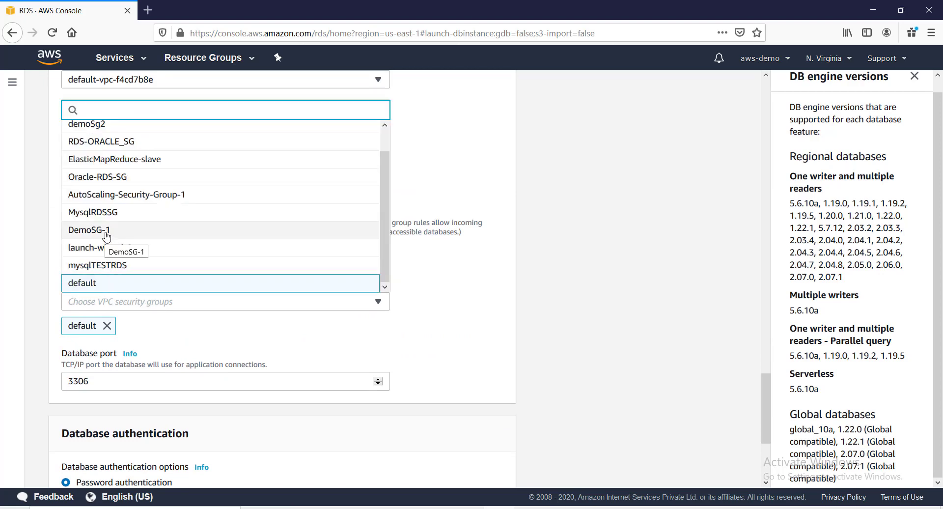
{"action": "left_click", "coordinate": [123, 216]}
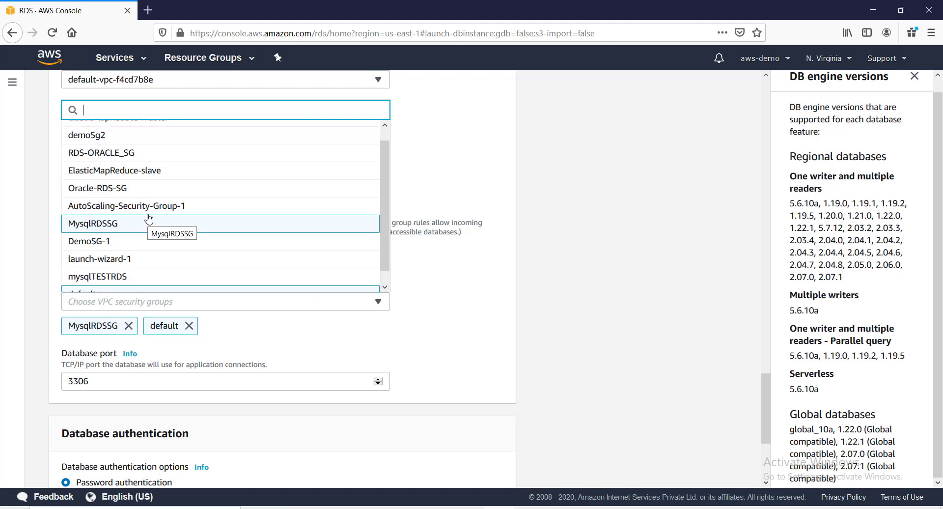
{"action": "scroll", "coordinate": [149, 218], "scroll_direction": "up", "scroll_amount": 1}
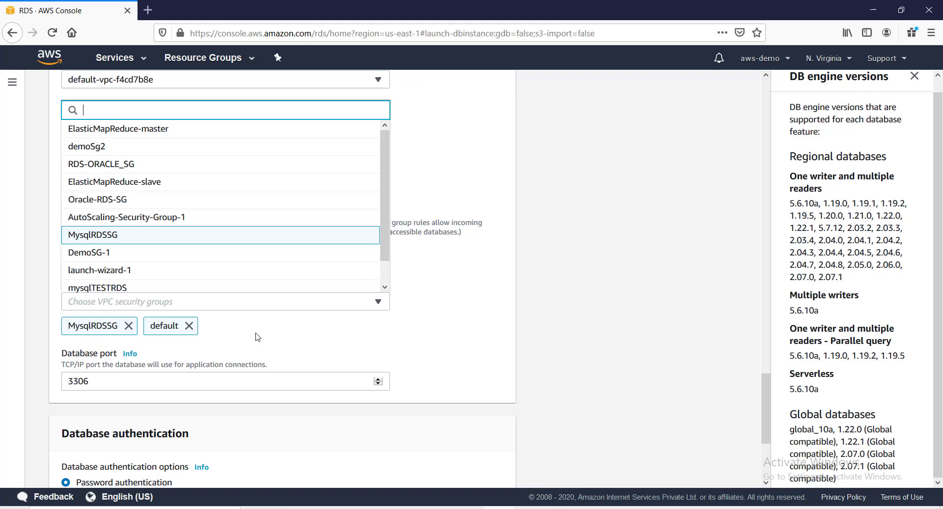
{"action": "scroll", "coordinate": [422, 265], "scroll_direction": "down", "scroll_amount": 2}
{"action": "left_click", "coordinate": [428, 260]}
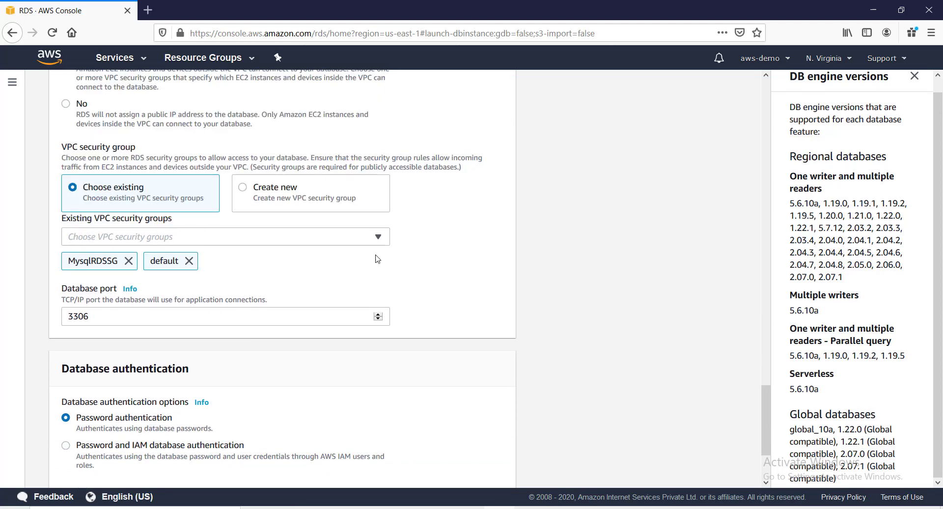
Step: Expand the additional configuration and set the DB instance identifier to myadb
{"action": "scroll", "coordinate": [69, 337], "scroll_direction": "down", "scroll_amount": 3}
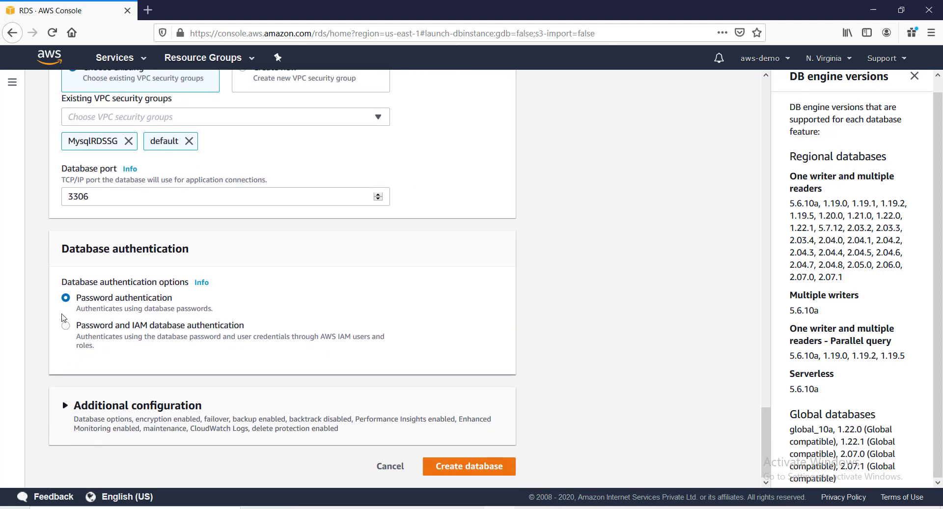
{"action": "left_click", "coordinate": [79, 407]}
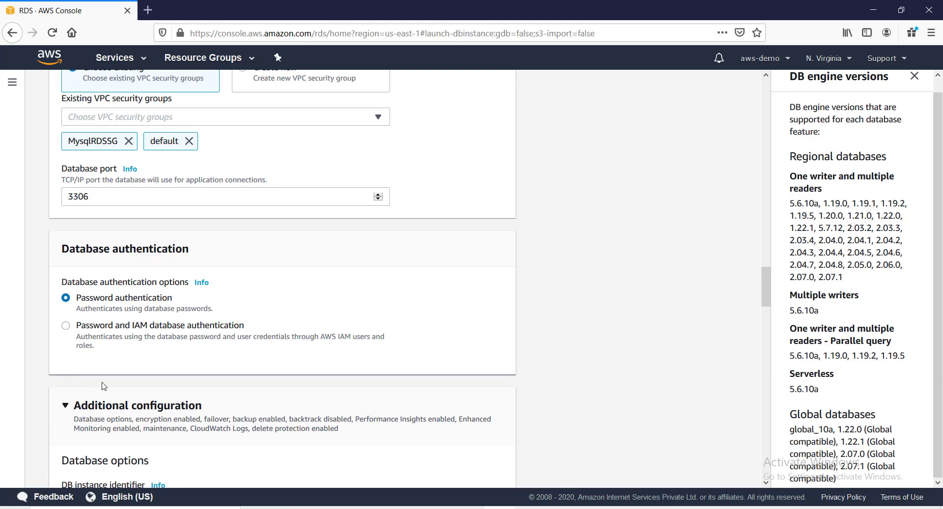
{"action": "scroll", "coordinate": [104, 386], "scroll_direction": "down", "scroll_amount": 5}
{"action": "left_click_drag", "start_coordinate": [143, 244], "coordinate": [2, 252]}
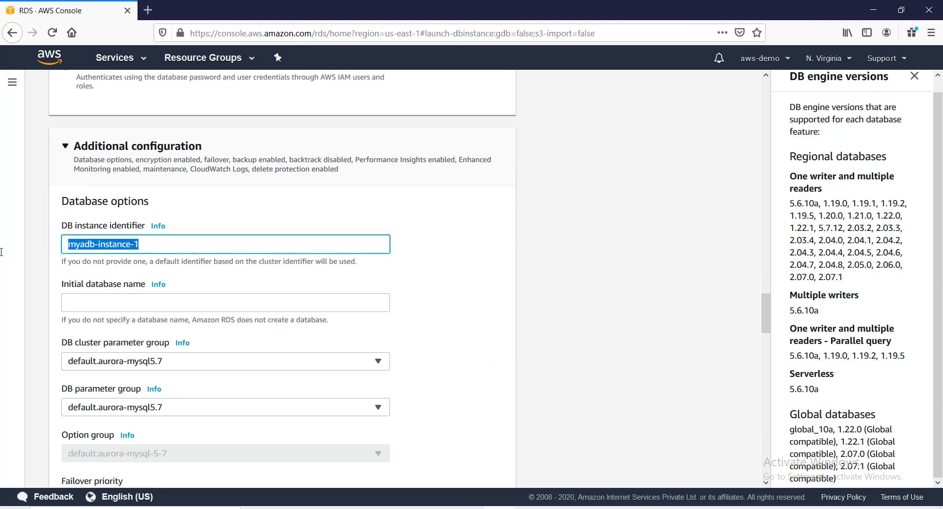
{"action": "type", "text": "myadb"}
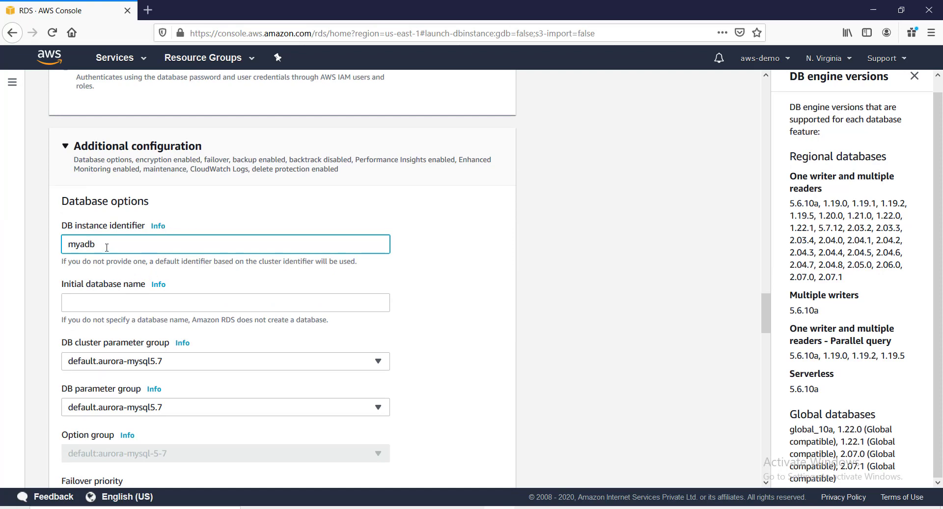
Step: Copy the DB instance identifier myadb into the initial database name
{"action": "left_click_drag", "start_coordinate": [107, 247], "coordinate": [37, 238]}
{"action": "key", "text": "ctrl+c"}
{"action": "left_click", "coordinate": [106, 298]}
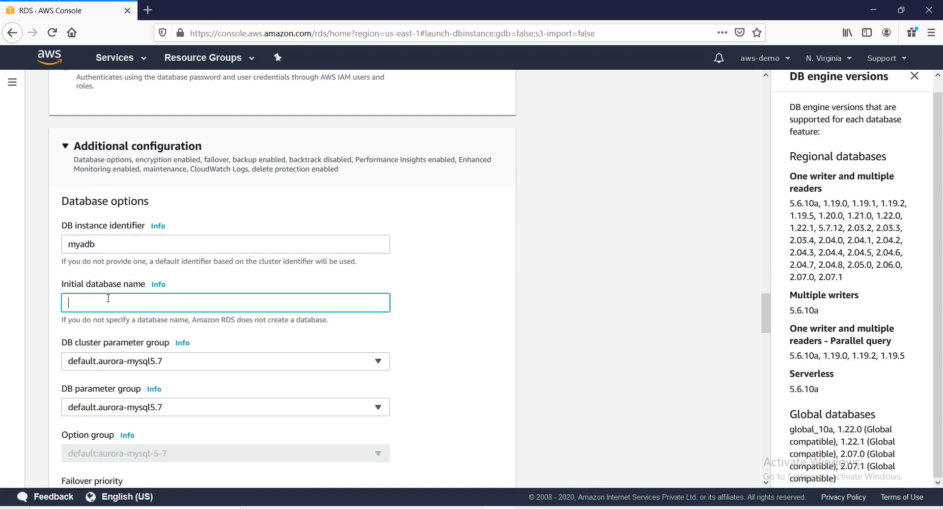
{"action": "key", "text": "ctrl+v"}
Step: Set the failover priority of the database instance to tier-0
{"action": "scroll", "coordinate": [132, 329], "scroll_direction": "down", "scroll_amount": 2}
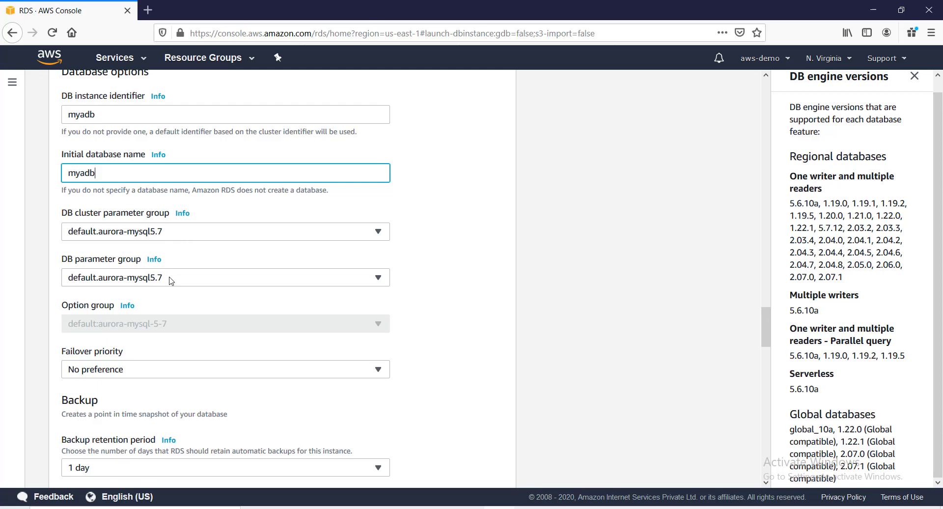
{"action": "scroll", "coordinate": [98, 324], "scroll_direction": "down", "scroll_amount": 1}
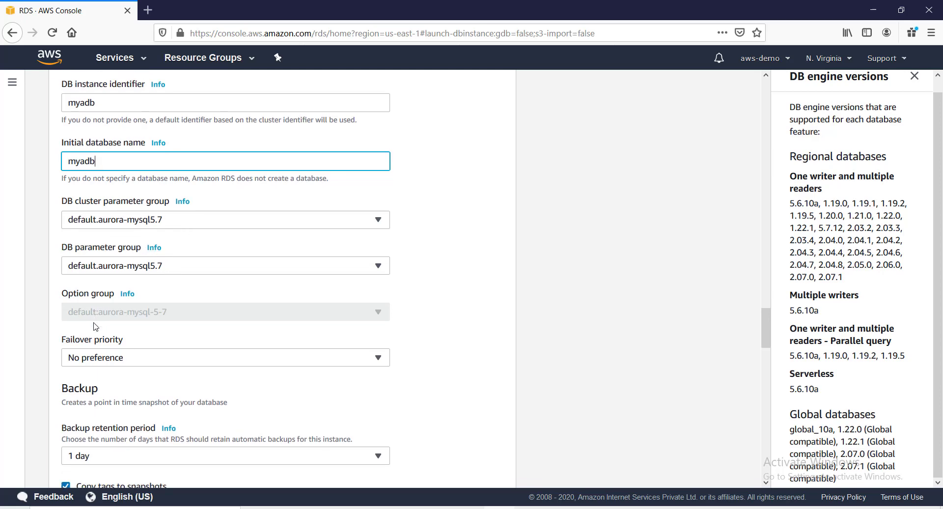
{"action": "left_click", "coordinate": [136, 307]}
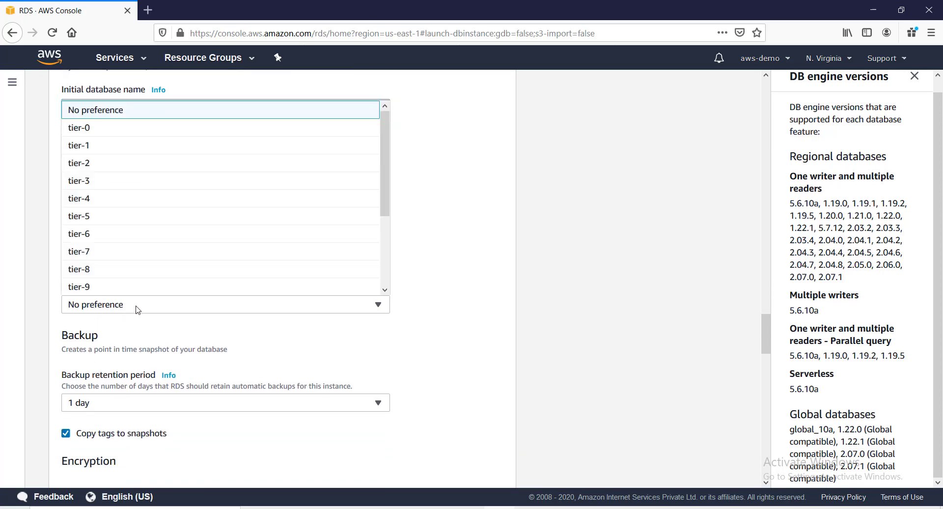
{"action": "left_click", "coordinate": [89, 131]}
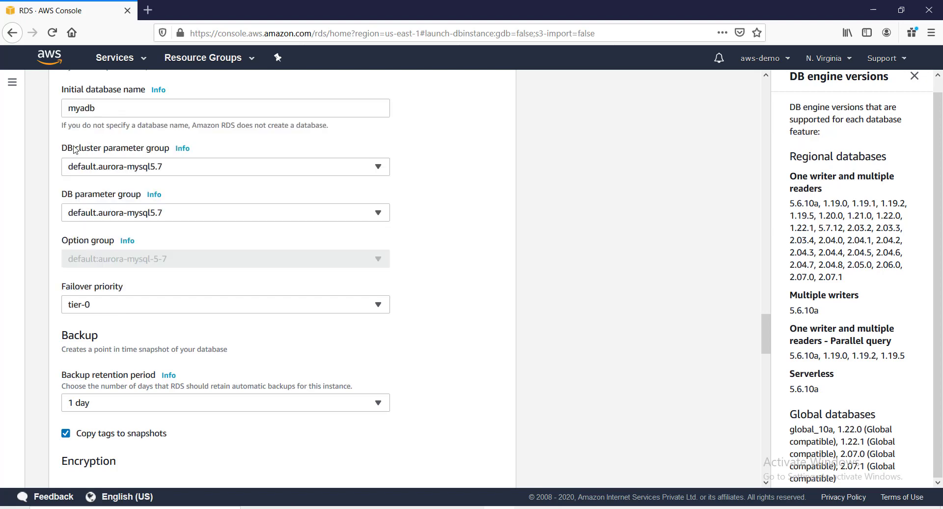
Step: Disable encryption for the database instance
{"action": "scroll", "coordinate": [28, 336], "scroll_direction": "down", "scroll_amount": 5}
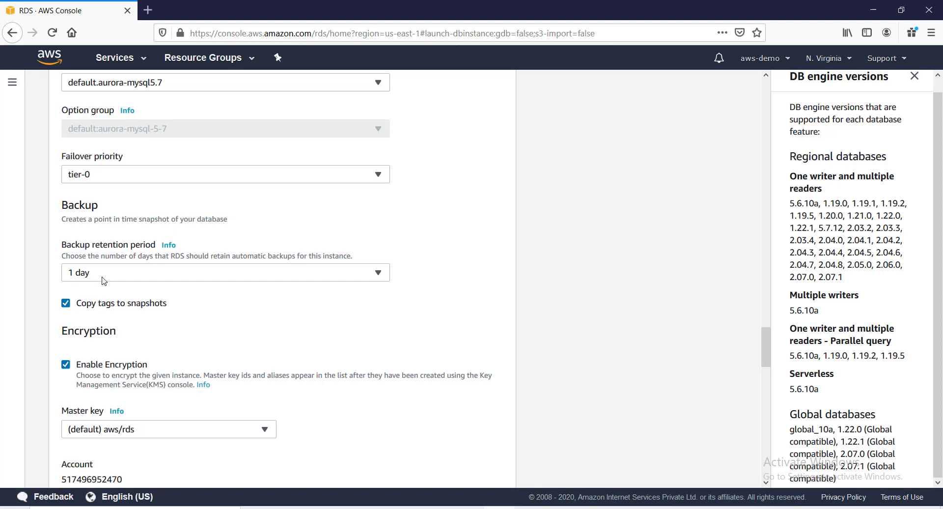
{"action": "scroll", "coordinate": [89, 283], "scroll_direction": "down", "scroll_amount": 5}
{"action": "left_click", "coordinate": [66, 235]}
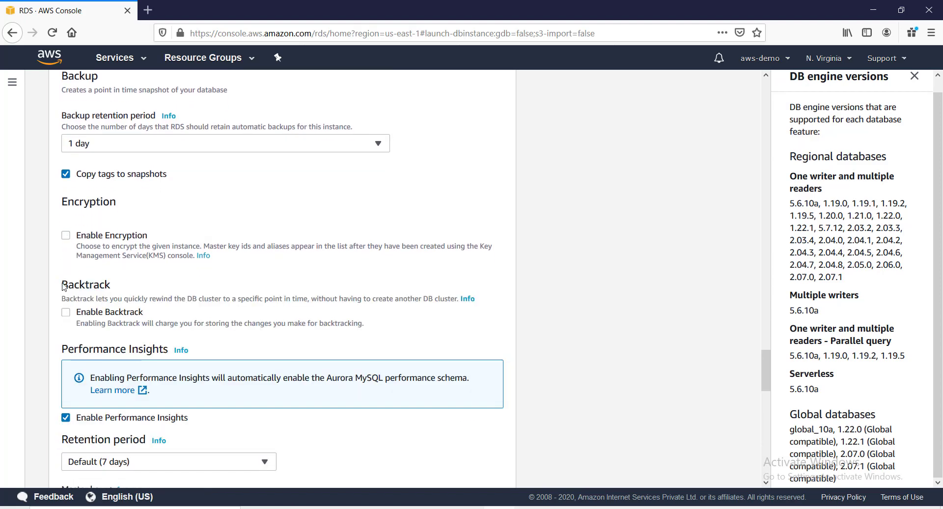
{"action": "scroll", "coordinate": [88, 196], "scroll_direction": "down", "scroll_amount": 5}
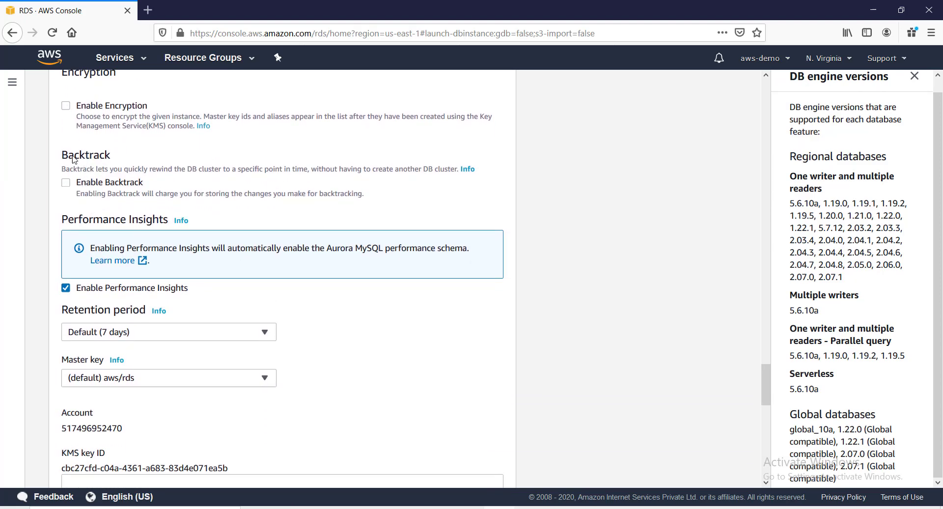
Step: Disable Performance Insights and Enhanced monitoring for the database instance
{"action": "left_click_drag", "start_coordinate": [61, 155], "coordinate": [109, 153]}
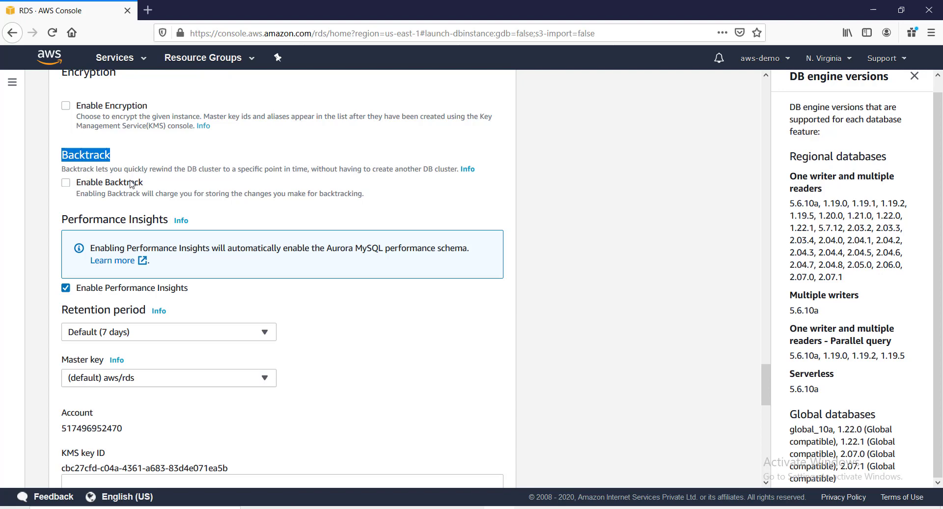
{"action": "scroll", "coordinate": [70, 323], "scroll_direction": "down", "scroll_amount": 3}
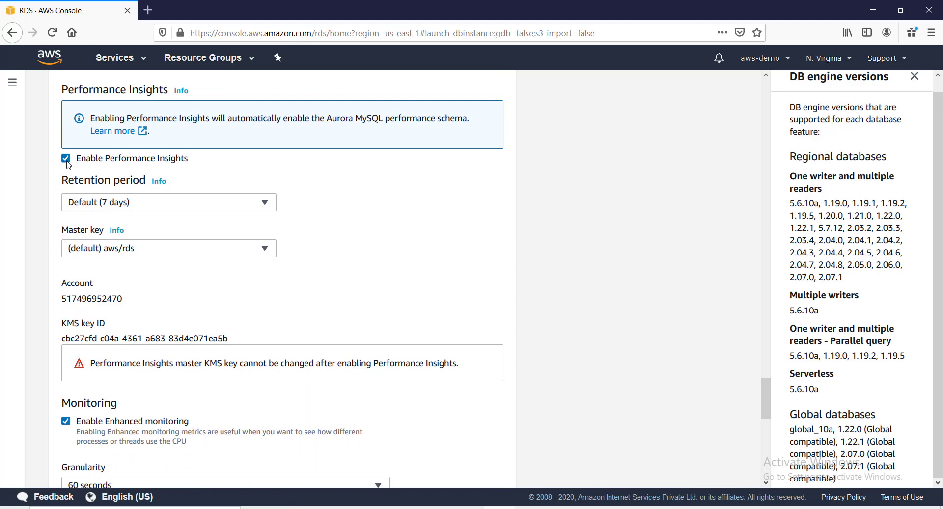
{"action": "left_click", "coordinate": [65, 159]}
{"action": "scroll", "coordinate": [74, 171], "scroll_direction": "down", "scroll_amount": 2}
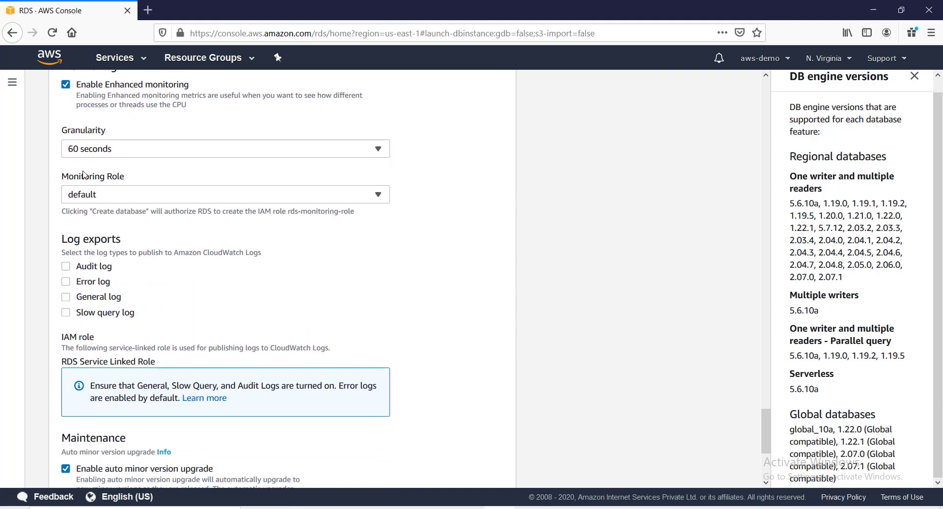
{"action": "scroll", "coordinate": [84, 170], "scroll_direction": "up", "scroll_amount": 1}
{"action": "scroll", "coordinate": [85, 170], "scroll_direction": "up", "scroll_amount": 1}
{"action": "left_click", "coordinate": [65, 149]}
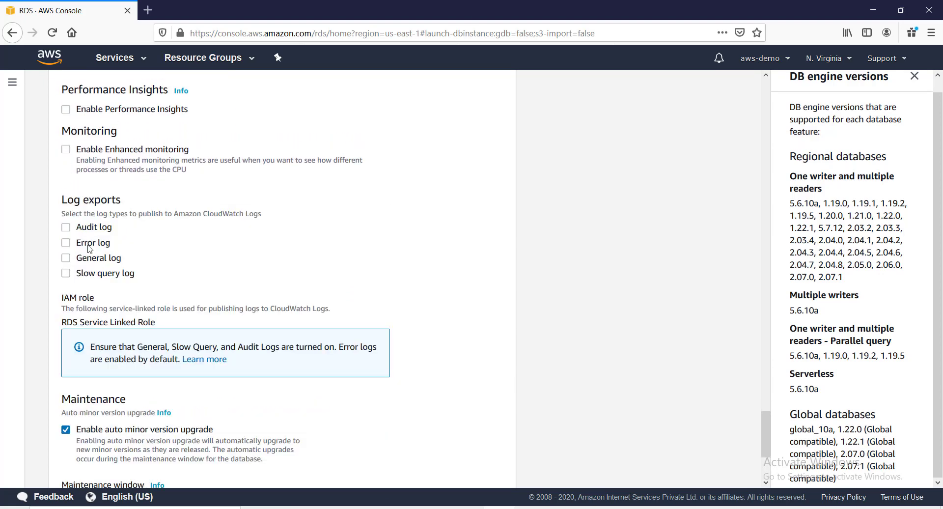
Step: Enable publishing of the audit, error, general and slow query logs to CloudWatch Logs
{"action": "left_click", "coordinate": [67, 227]}
{"action": "left_click", "coordinate": [67, 243]}
{"action": "left_click", "coordinate": [68, 258]}
{"action": "left_click", "coordinate": [68, 275]}
Step: Disable deletion protection and try to create the database, dismissing the resulting notice
{"action": "scroll", "coordinate": [120, 274], "scroll_direction": "down", "scroll_amount": 3}
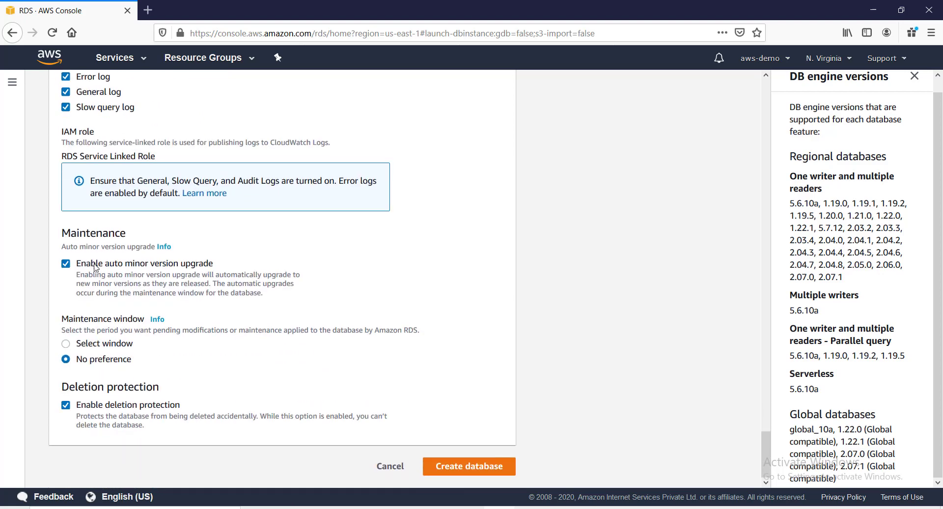
{"action": "left_click", "coordinate": [67, 408]}
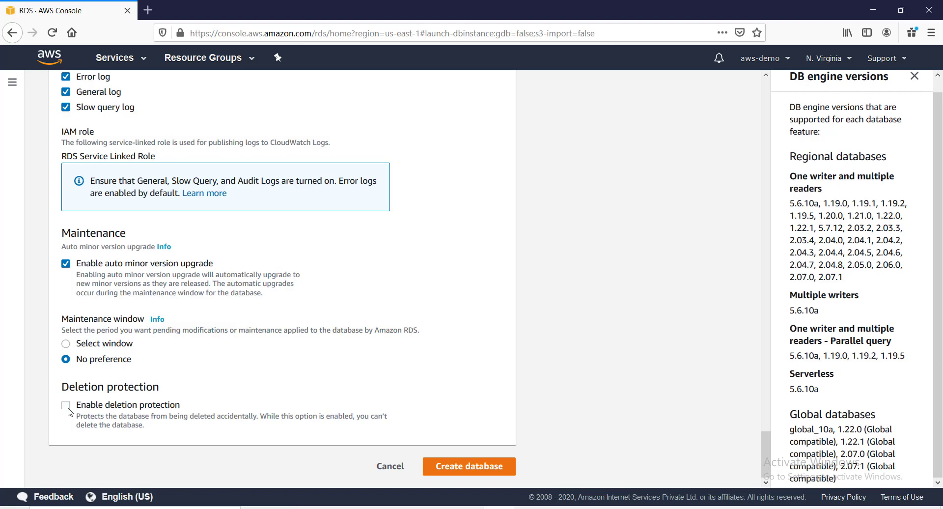
{"action": "left_click", "coordinate": [463, 470]}
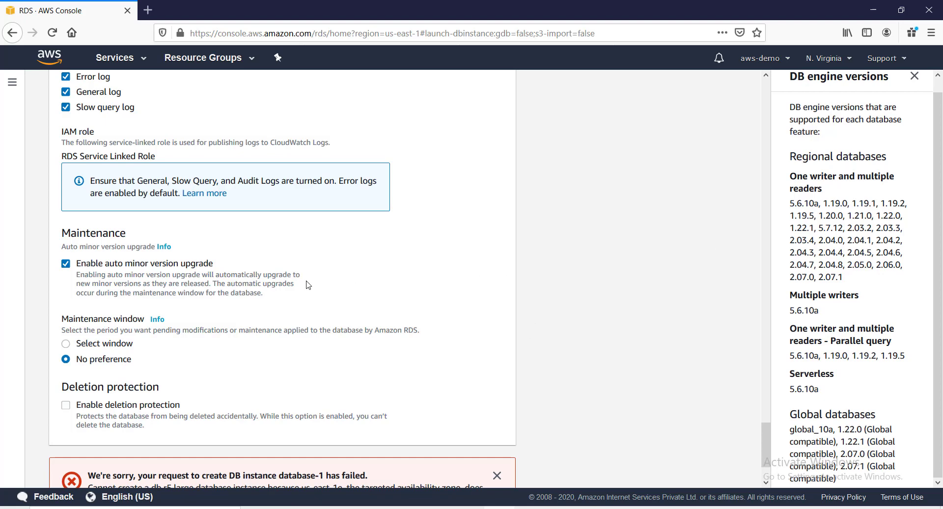
{"action": "scroll", "coordinate": [612, 361], "scroll_direction": "down", "scroll_amount": 2}
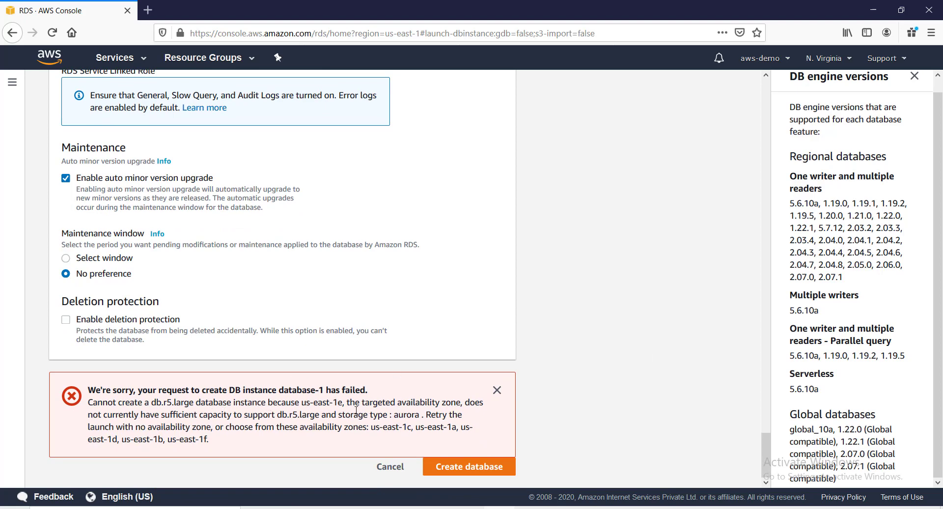
{"action": "left_click", "coordinate": [497, 389]}
Step: Review the additional configuration, authentication and connectivity settings of the database creation form
{"action": "scroll", "coordinate": [383, 391], "scroll_direction": "up", "scroll_amount": 5}
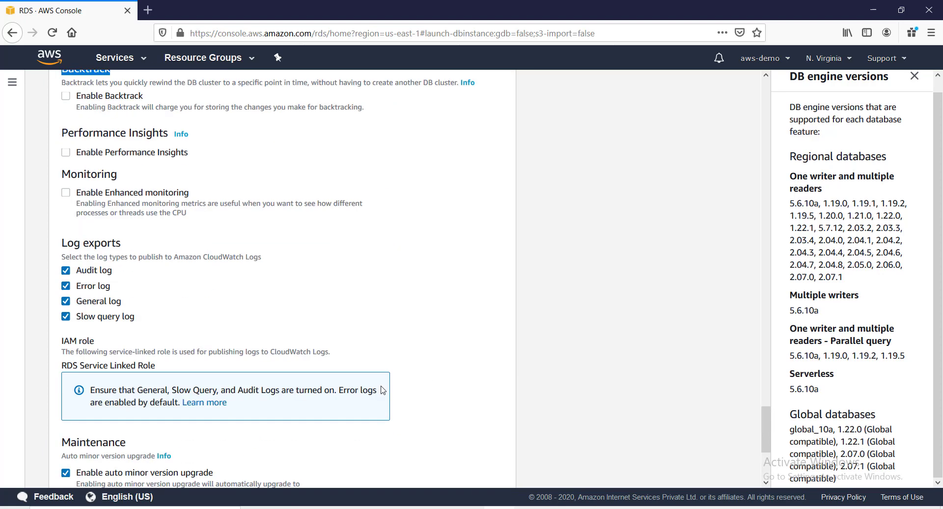
{"action": "scroll", "coordinate": [383, 391], "scroll_direction": "up", "scroll_amount": 15}
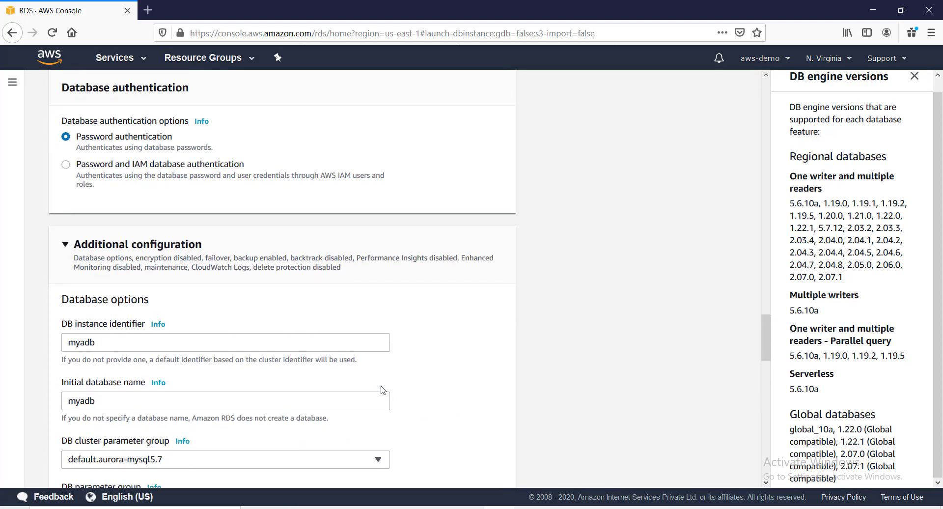
{"action": "scroll", "coordinate": [383, 390], "scroll_direction": "up", "scroll_amount": 2}
{"action": "scroll", "coordinate": [381, 388], "scroll_direction": "down", "scroll_amount": 3}
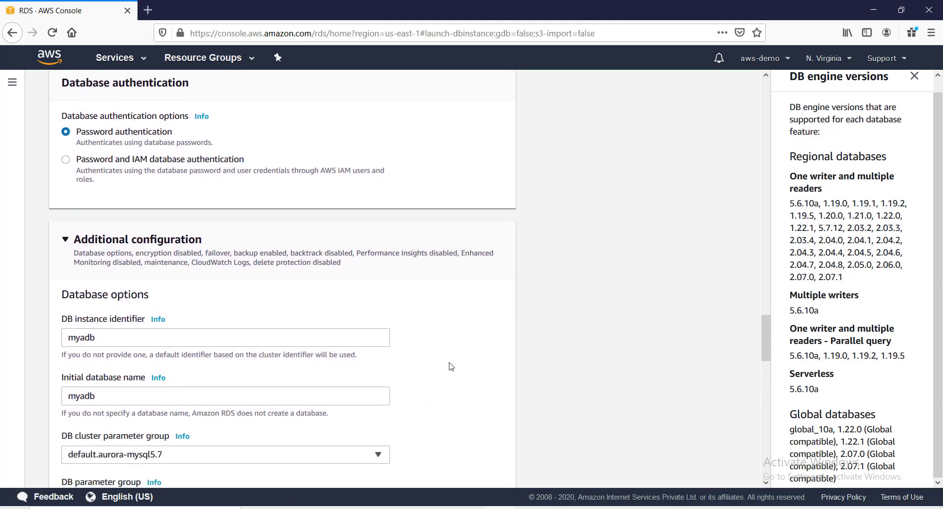
{"action": "scroll", "coordinate": [451, 366], "scroll_direction": "down", "scroll_amount": 4}
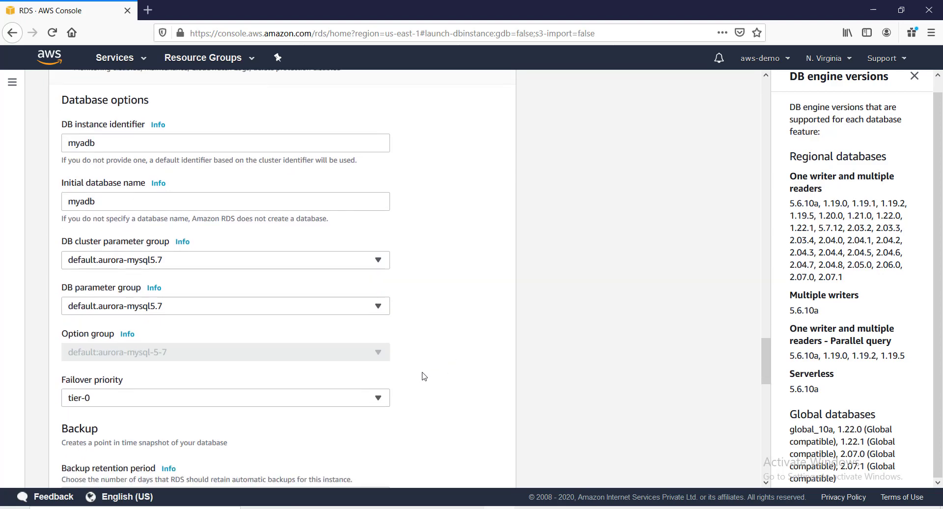
{"action": "scroll", "coordinate": [422, 368], "scroll_direction": "up", "scroll_amount": 5}
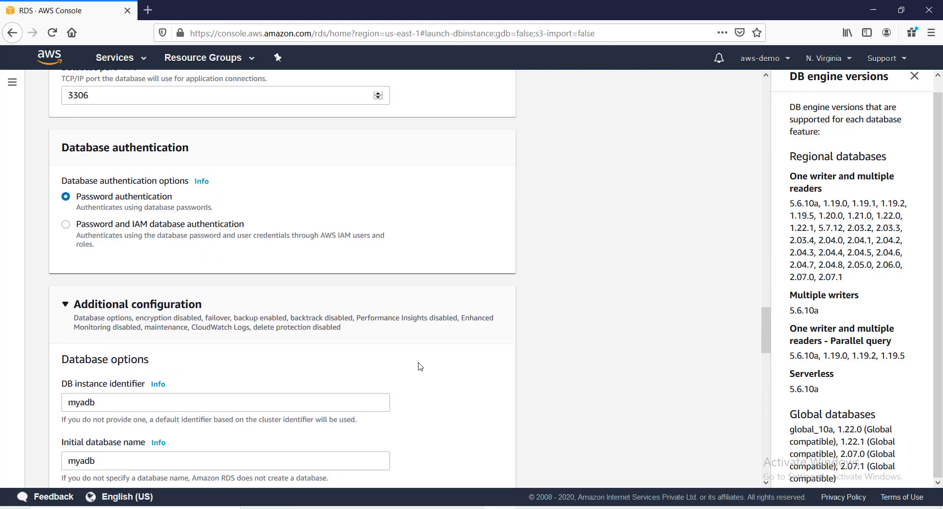
{"action": "scroll", "coordinate": [420, 367], "scroll_direction": "down", "scroll_amount": 4}
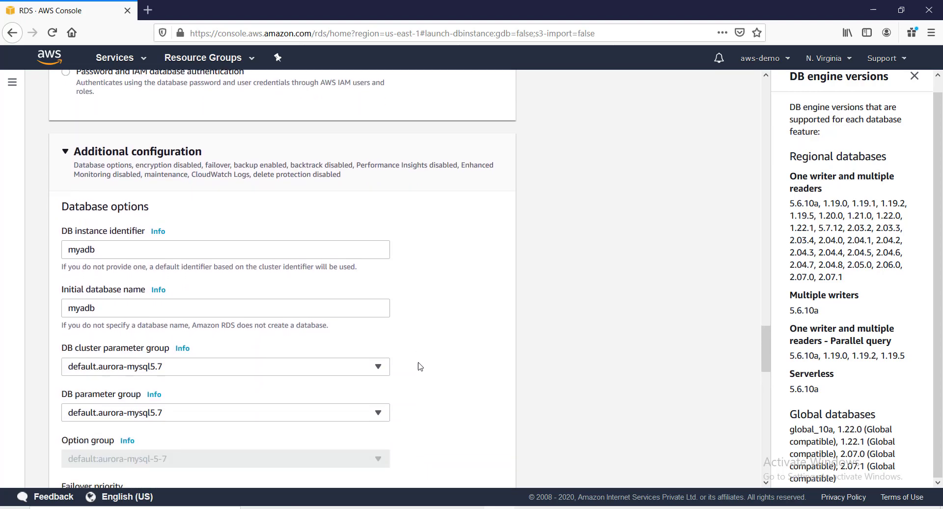
{"action": "scroll", "coordinate": [420, 367], "scroll_direction": "up", "scroll_amount": 20}
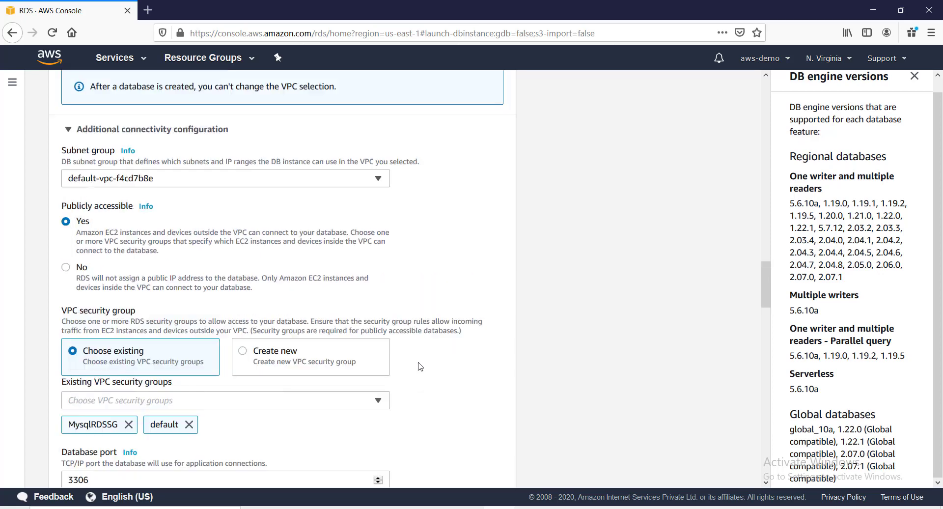
{"action": "scroll", "coordinate": [420, 364], "scroll_direction": "up", "scroll_amount": 5}
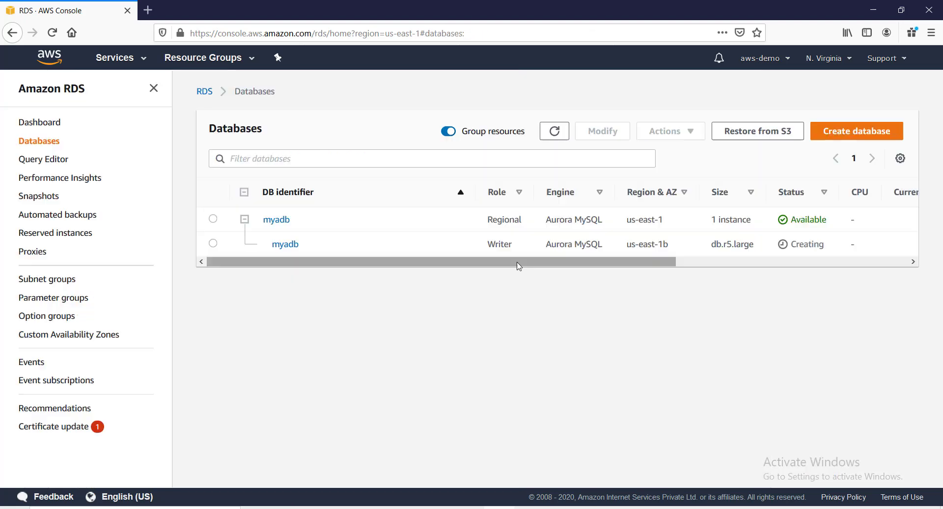
Step: Examine the myadb regional cluster and its writer instance in the database list
{"action": "left_click_drag", "start_coordinate": [520, 266], "coordinate": [391, 274]}
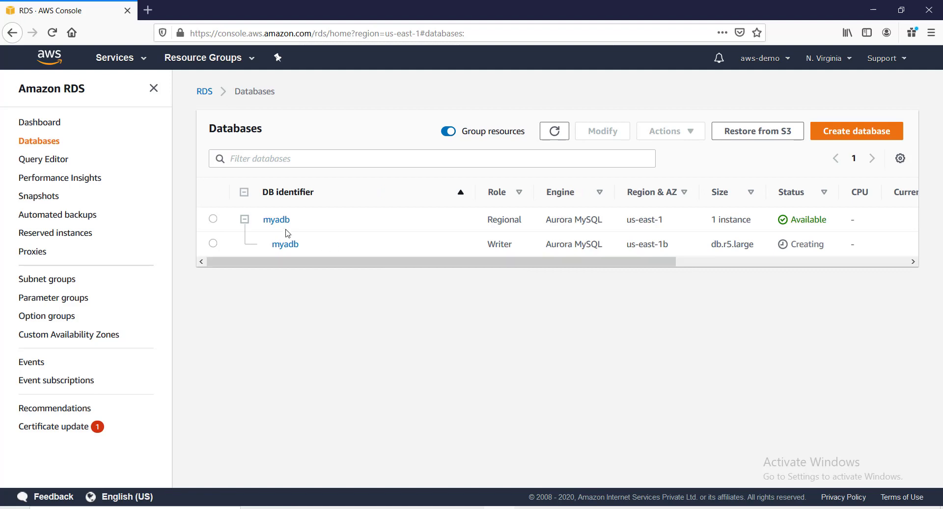
{"action": "left_click_drag", "start_coordinate": [297, 223], "coordinate": [266, 252]}
{"action": "left_click_drag", "start_coordinate": [516, 245], "coordinate": [411, 271]}
{"action": "key", "text": "alt+Tab"}
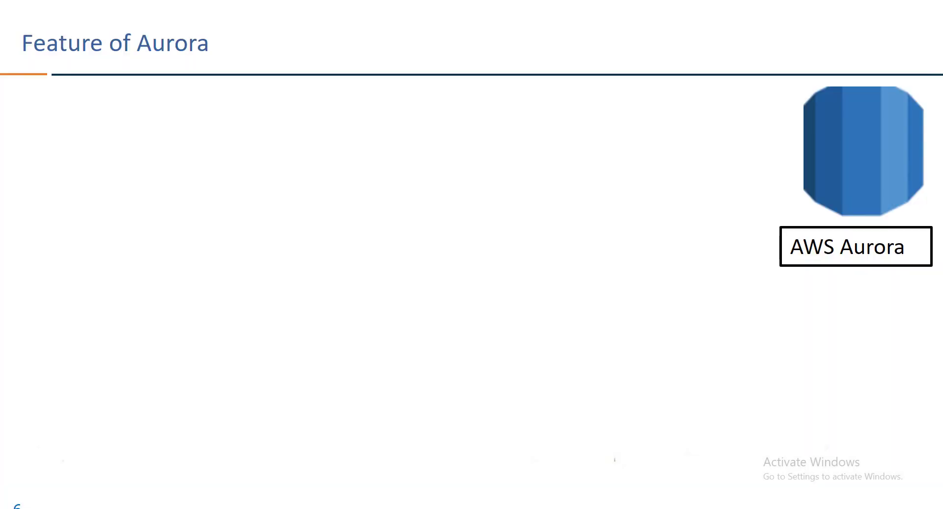
{"action": "left_click", "coordinate": [354, 113]}
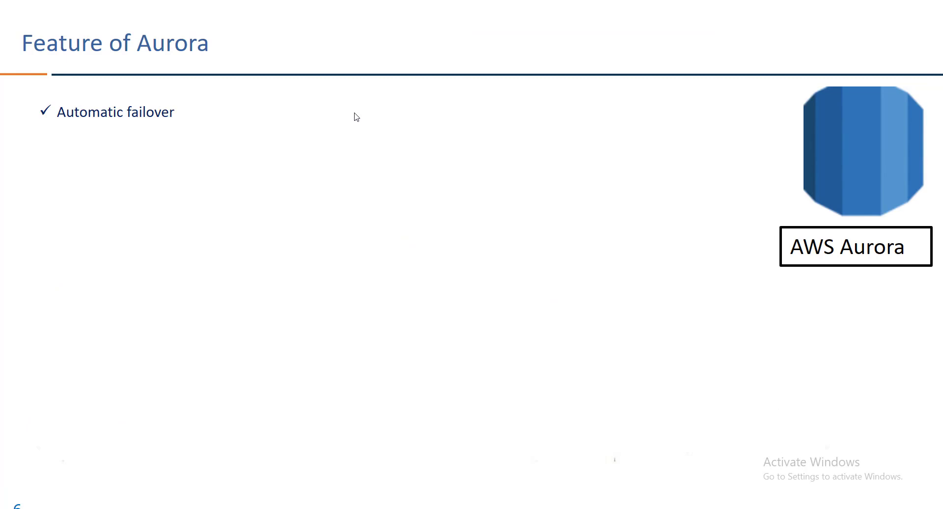
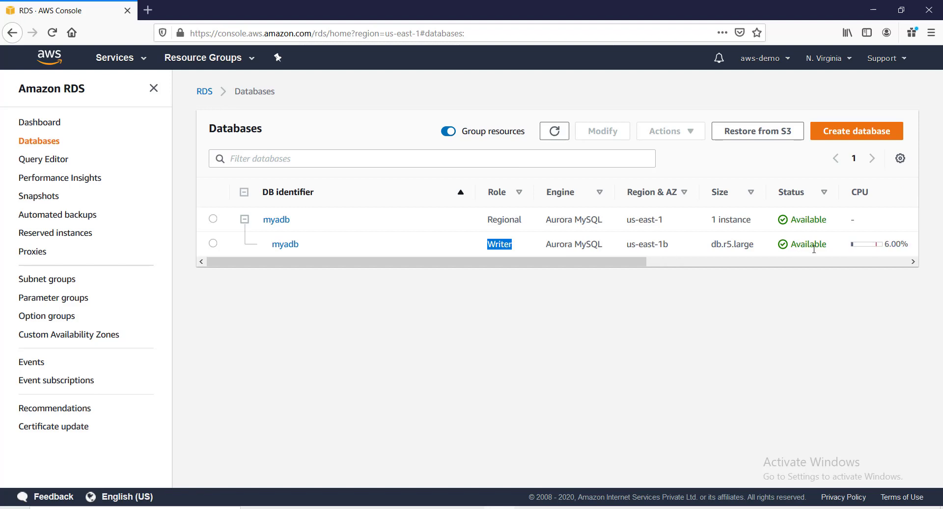
Step: Open the details of the myadb writer instance and examine its endpoint and port
{"action": "left_click", "coordinate": [213, 244]}
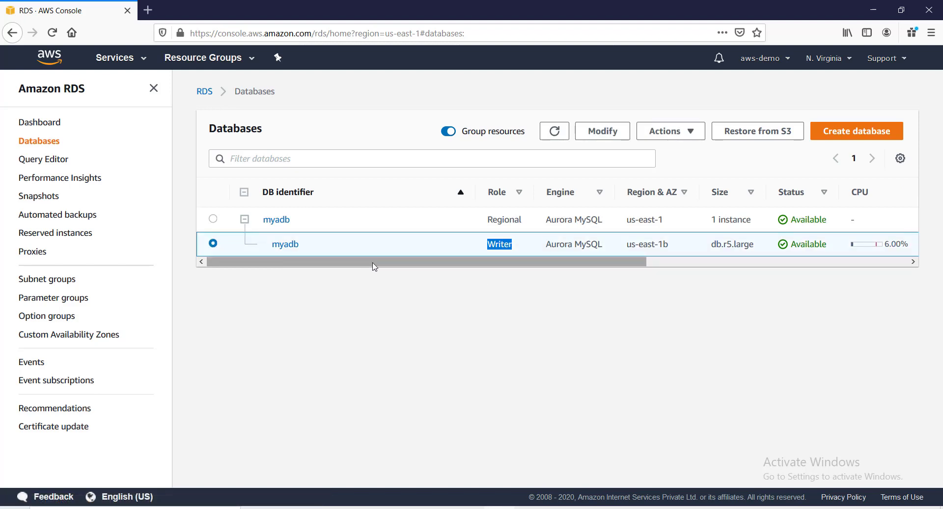
{"action": "left_click", "coordinate": [285, 244]}
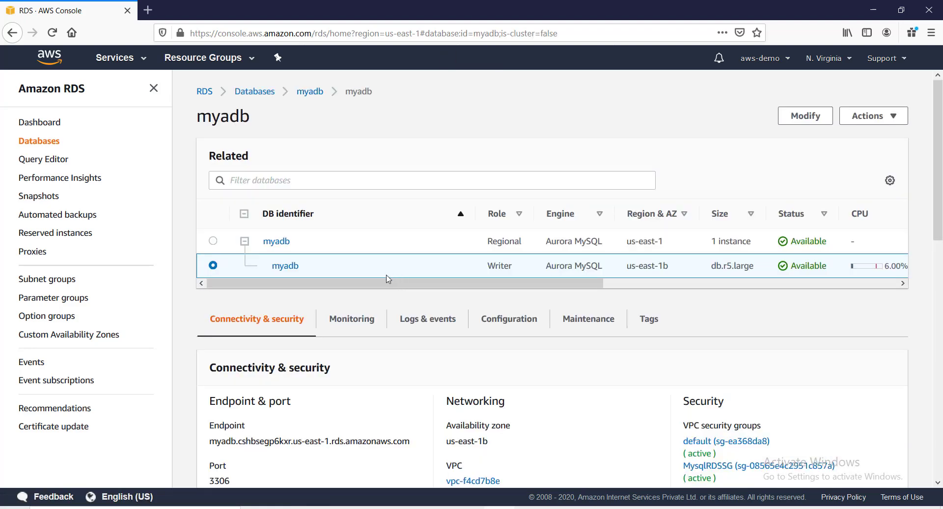
{"action": "scroll", "coordinate": [403, 274], "scroll_direction": "down", "scroll_amount": 4}
{"action": "triple_click", "coordinate": [334, 247]}
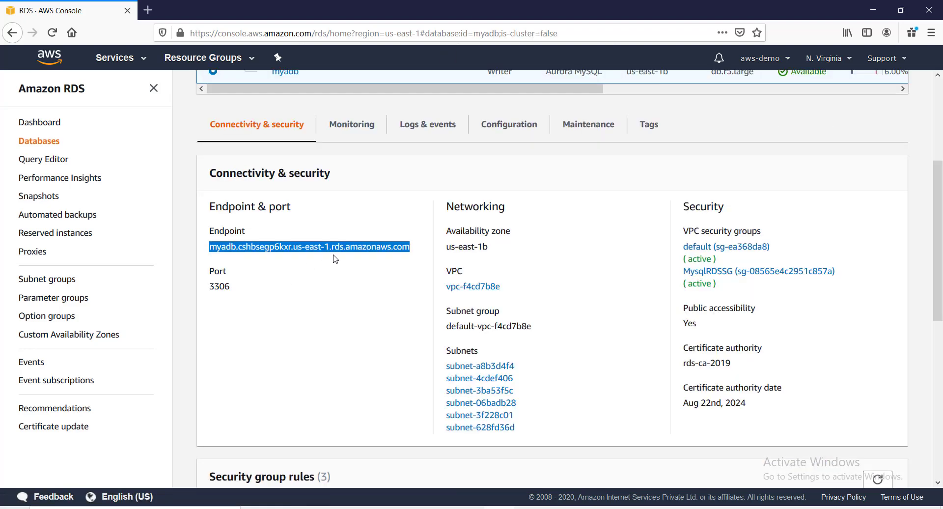
{"action": "left_click", "coordinate": [291, 299]}
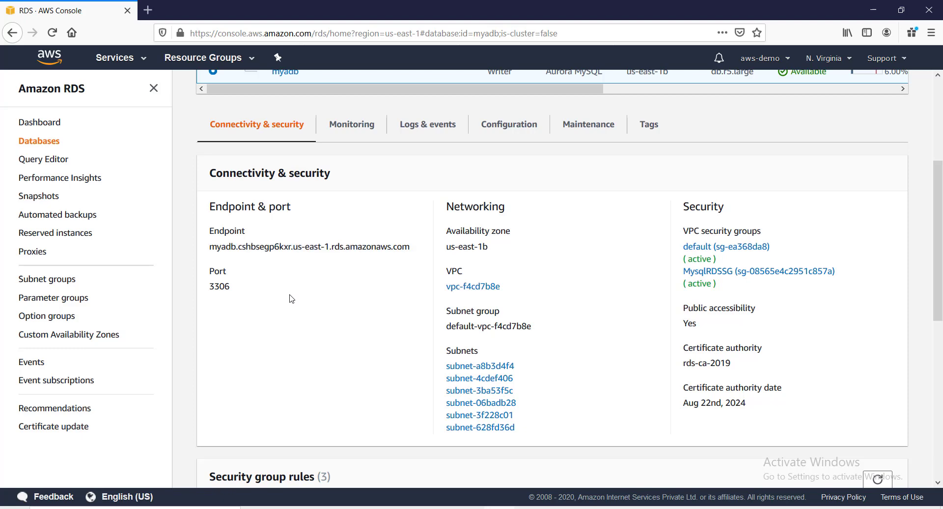
{"action": "scroll", "coordinate": [291, 298], "scroll_direction": "up", "scroll_amount": 4}
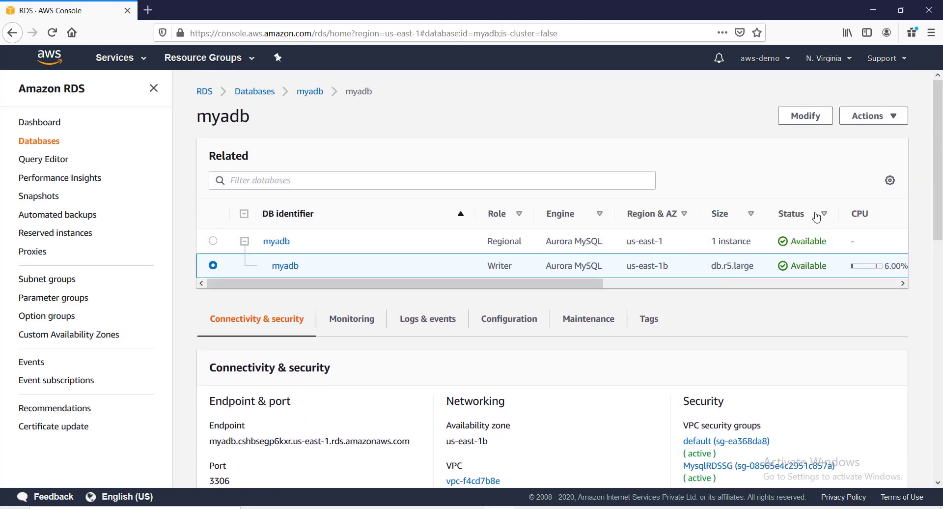
Step: Examine the actions available for the myadb writer instance and for the myadb regional cluster
{"action": "left_click", "coordinate": [894, 124]}
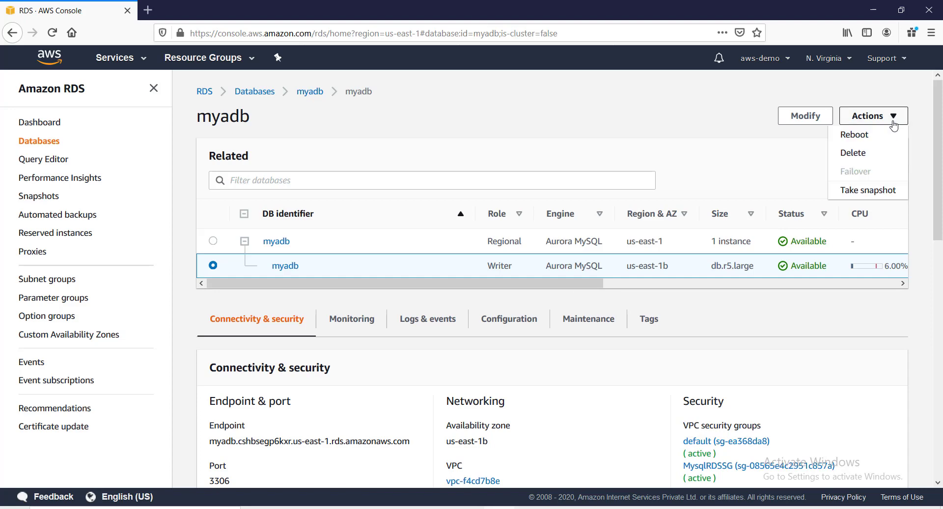
{"action": "left_click", "coordinate": [742, 168]}
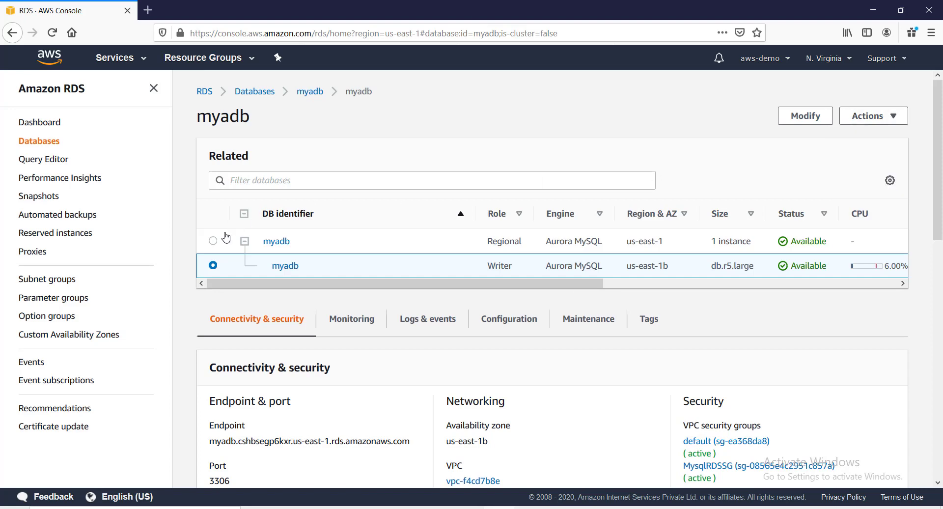
{"action": "left_click", "coordinate": [214, 241]}
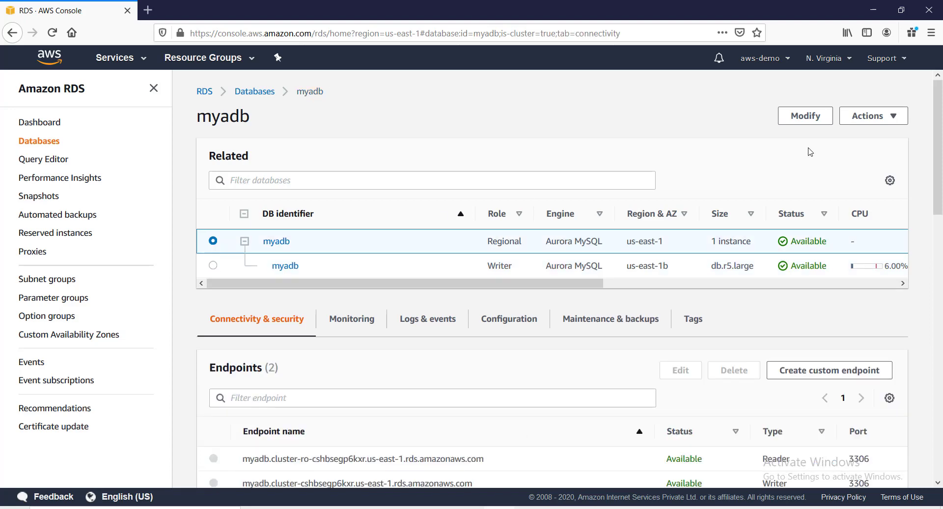
{"action": "left_click", "coordinate": [880, 116]}
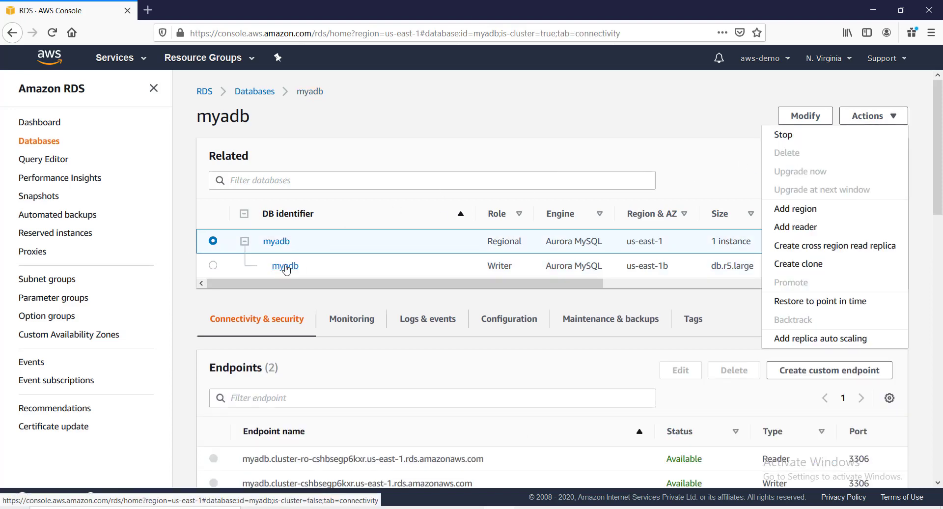
{"action": "left_click", "coordinate": [393, 225]}
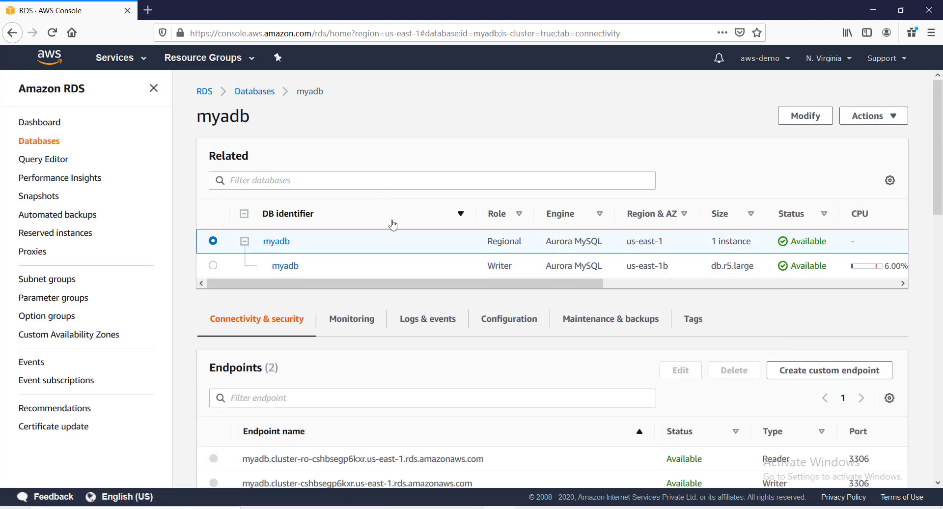
Step: Examine the reader and writer endpoints of the myadb regional cluster
{"action": "scroll", "coordinate": [423, 236], "scroll_direction": "down", "scroll_amount": 3}
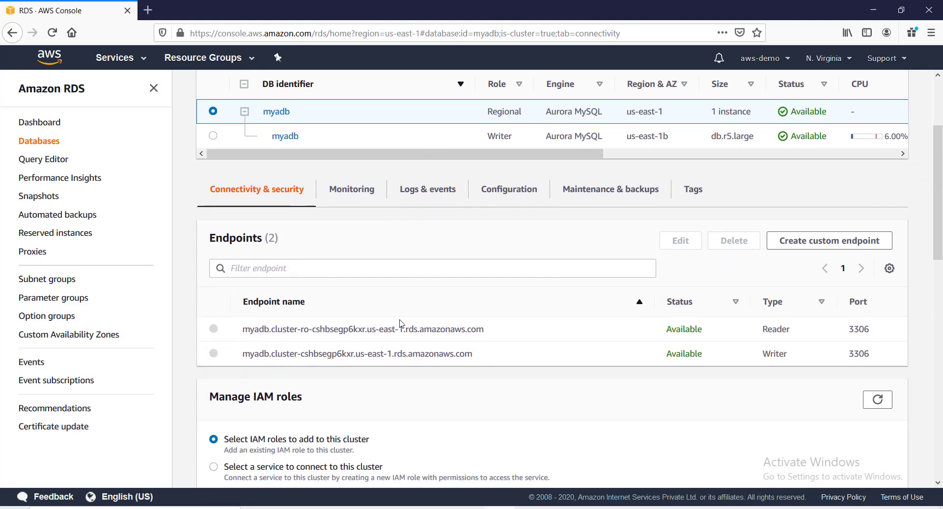
{"action": "scroll", "coordinate": [402, 323], "scroll_direction": "up", "scroll_amount": 1}
{"action": "scroll", "coordinate": [402, 323], "scroll_direction": "down", "scroll_amount": 1}
{"action": "left_click_drag", "start_coordinate": [793, 332], "coordinate": [764, 359]}
{"action": "scroll", "coordinate": [490, 351], "scroll_direction": "down", "scroll_amount": 3}
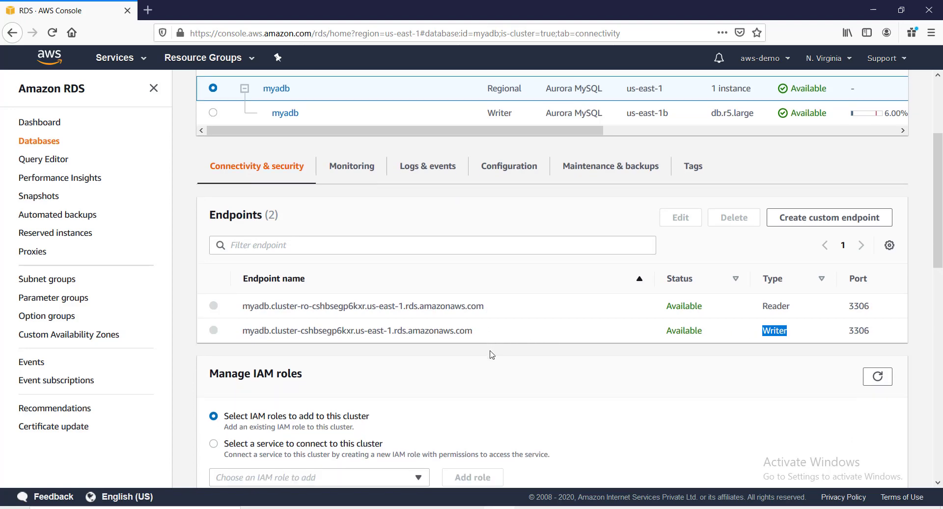
{"action": "left_click_drag", "start_coordinate": [474, 293], "coordinate": [242, 299]}
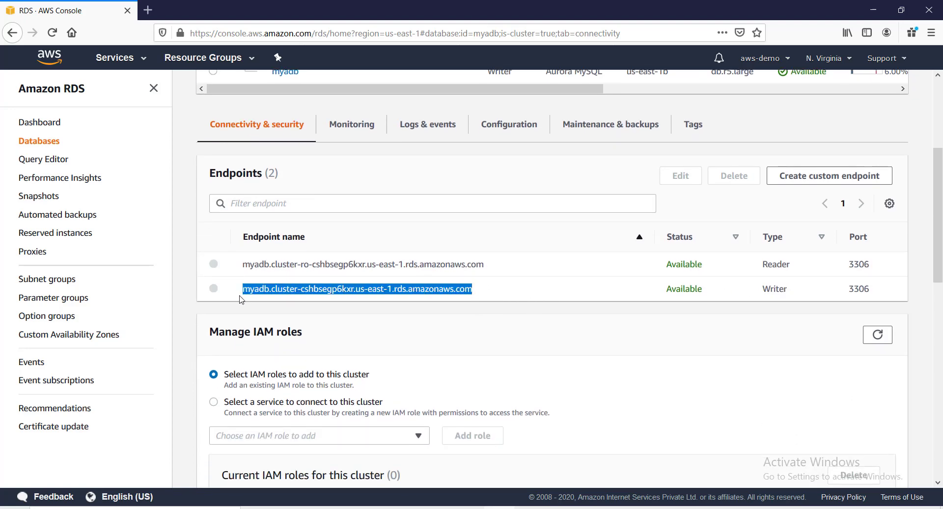
{"action": "left_click_drag", "start_coordinate": [489, 266], "coordinate": [240, 274]}
{"action": "scroll", "coordinate": [258, 274], "scroll_direction": "up", "scroll_amount": 3}
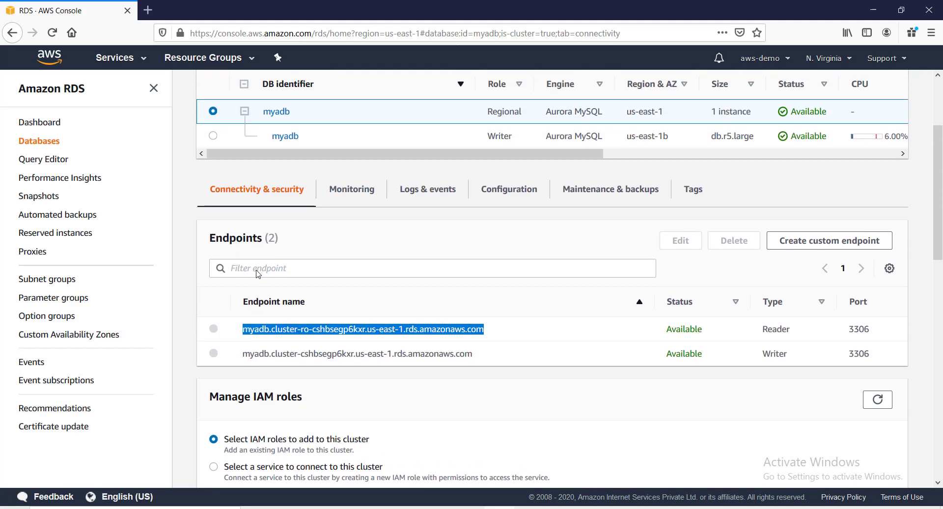
{"action": "scroll", "coordinate": [255, 273], "scroll_direction": "up", "scroll_amount": 5}
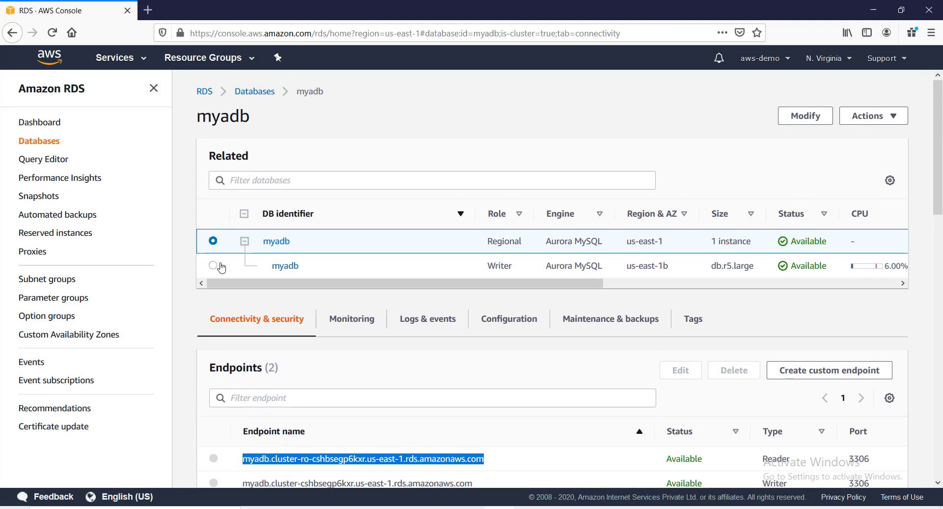
Step: Examine the myadb writer instance's endpoint, networking, security group rules and proxies
{"action": "left_click", "coordinate": [214, 266]}
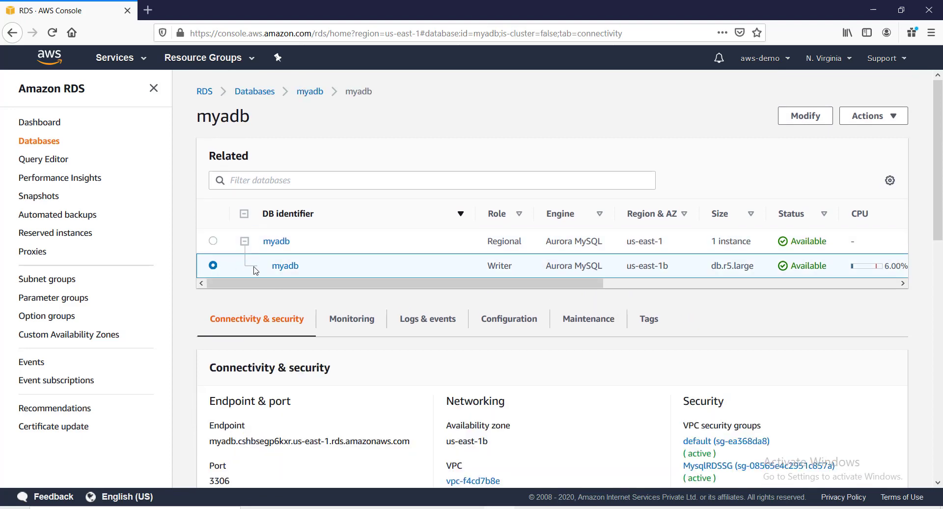
{"action": "scroll", "coordinate": [283, 298], "scroll_direction": "down", "scroll_amount": 5}
{"action": "scroll", "coordinate": [300, 251], "scroll_direction": "down", "scroll_amount": 5}
{"action": "scroll", "coordinate": [316, 204], "scroll_direction": "up", "scroll_amount": 2}
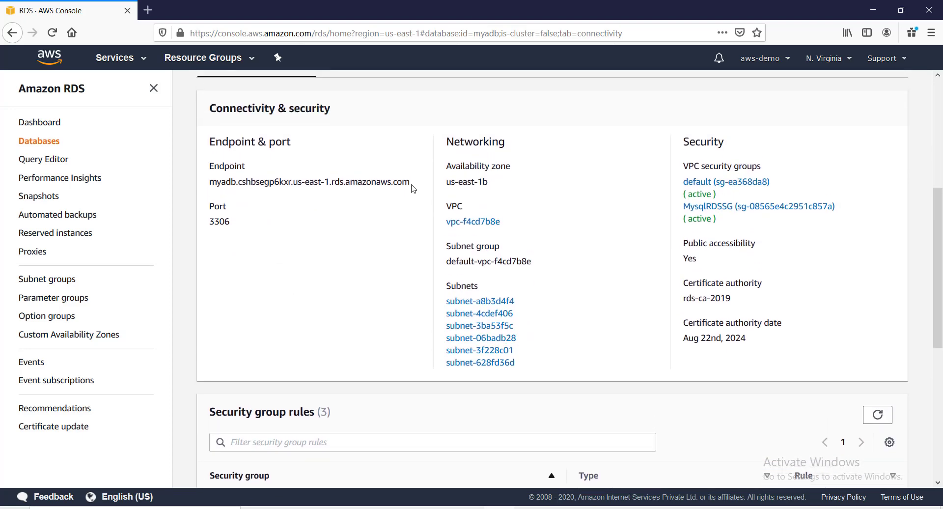
{"action": "left_click_drag", "start_coordinate": [415, 182], "coordinate": [208, 187]}
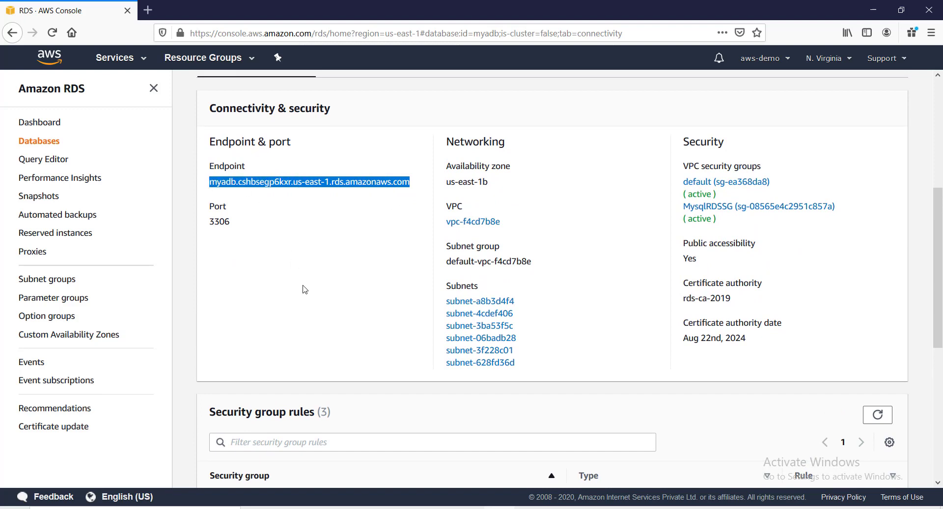
{"action": "scroll", "coordinate": [304, 290], "scroll_direction": "up", "scroll_amount": 4}
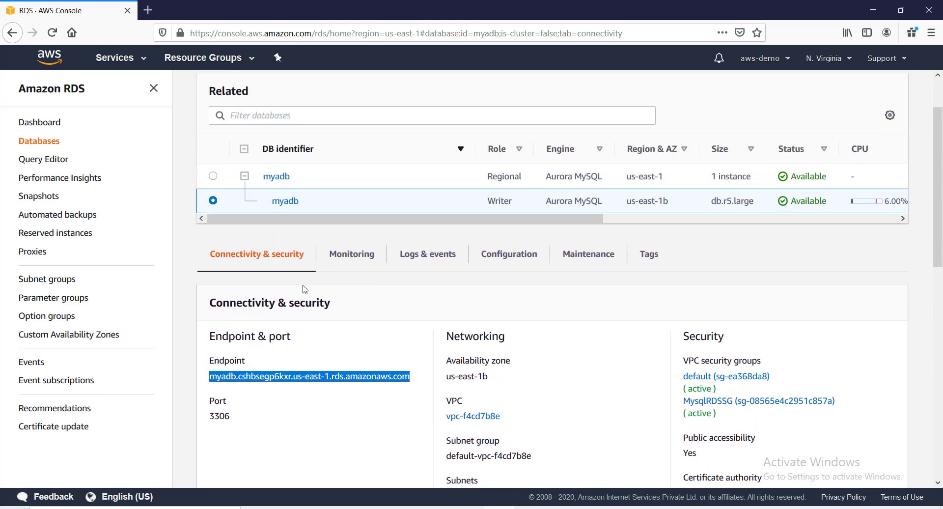
{"action": "scroll", "coordinate": [304, 290], "scroll_direction": "down", "scroll_amount": 5}
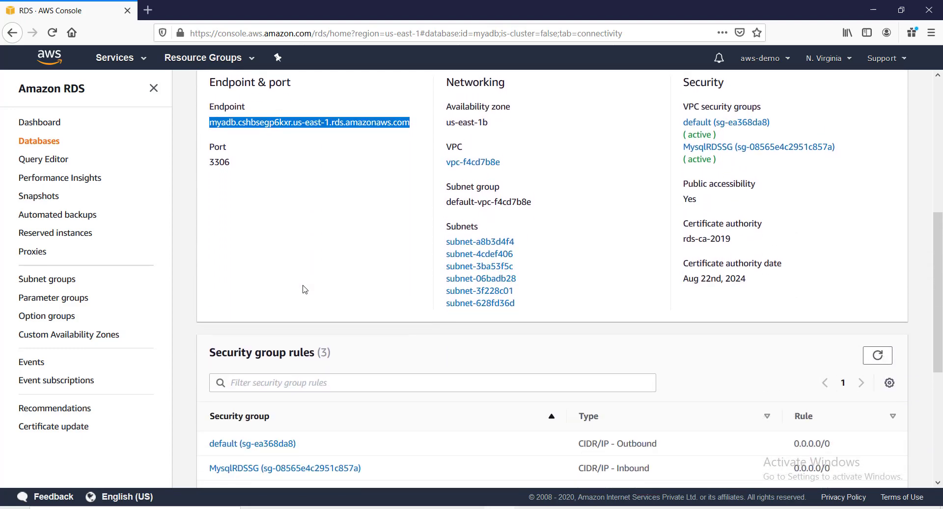
{"action": "scroll", "coordinate": [305, 290], "scroll_direction": "down", "scroll_amount": 5}
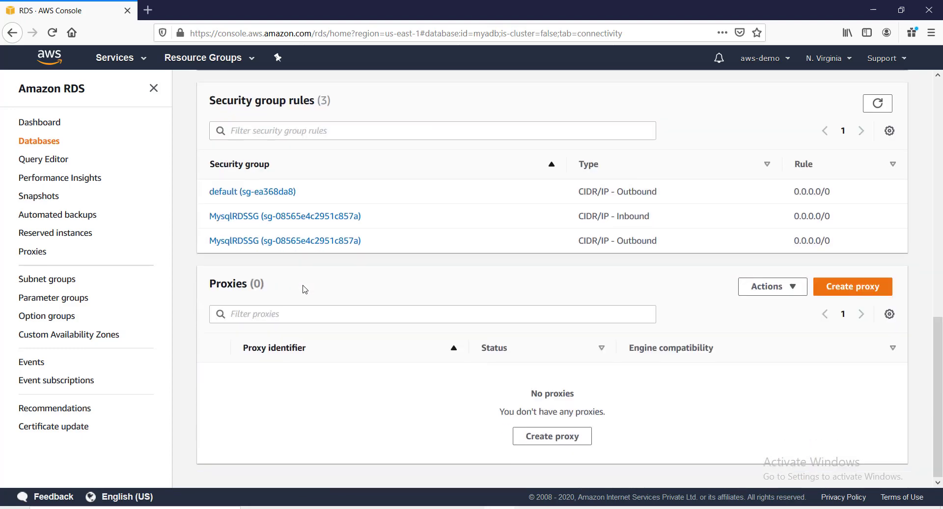
{"action": "scroll", "coordinate": [304, 290], "scroll_direction": "up", "scroll_amount": 10}
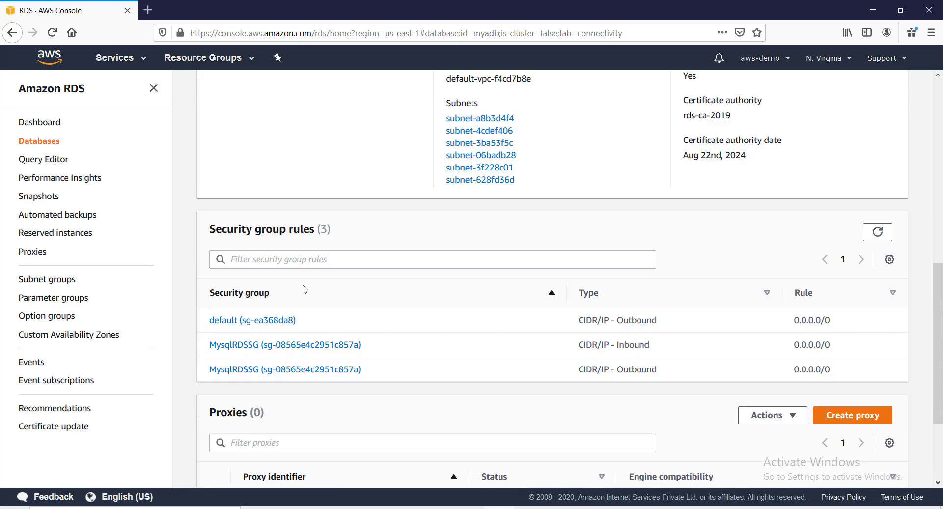
{"action": "scroll", "coordinate": [305, 290], "scroll_direction": "down", "scroll_amount": 2}
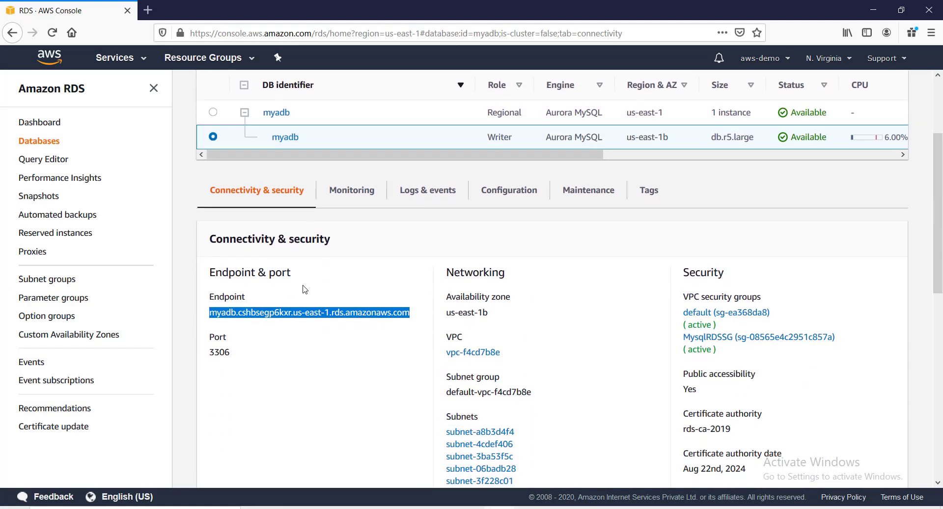
{"action": "scroll", "coordinate": [304, 290], "scroll_direction": "up", "scroll_amount": 2}
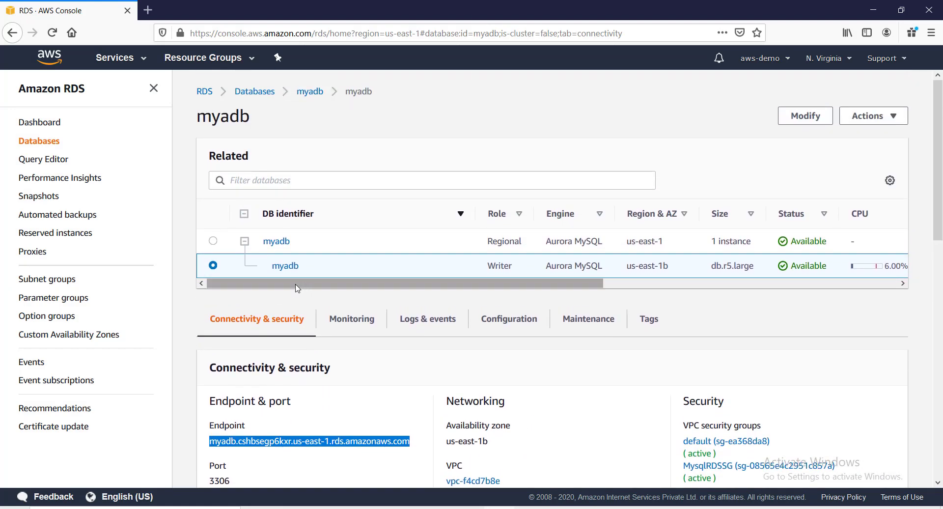
Step: Review the actions for the myadb regional cluster and open its Add region form to examine the global database settings
{"action": "left_click", "coordinate": [213, 241]}
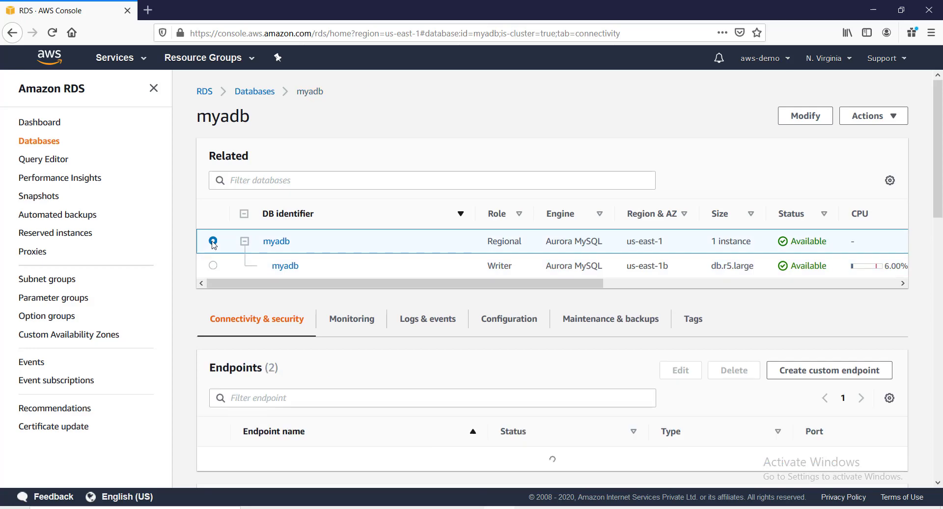
{"action": "left_click", "coordinate": [885, 121]}
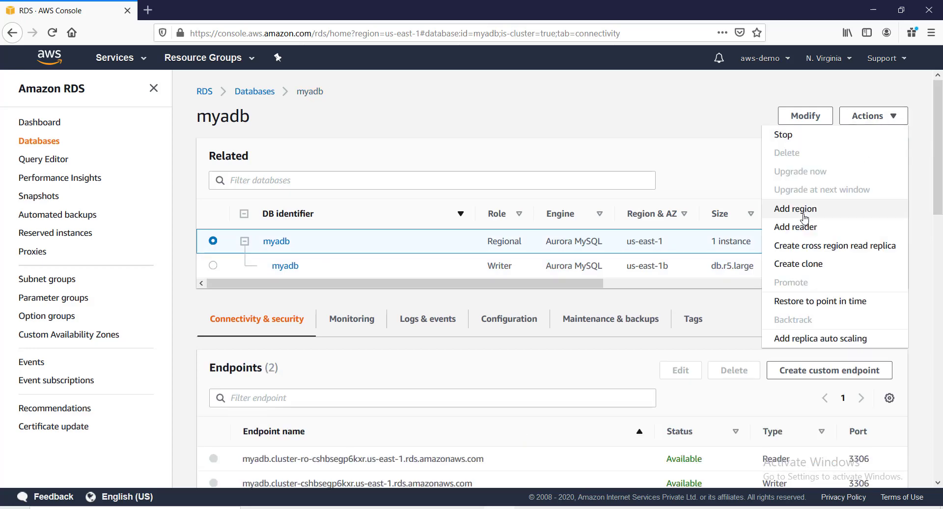
{"action": "left_click", "coordinate": [716, 155]}
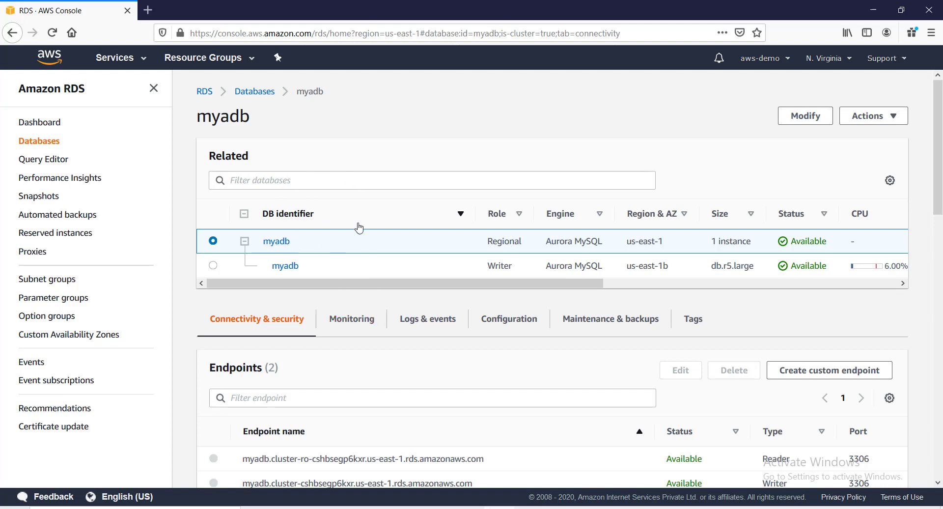
{"action": "left_click", "coordinate": [866, 120]}
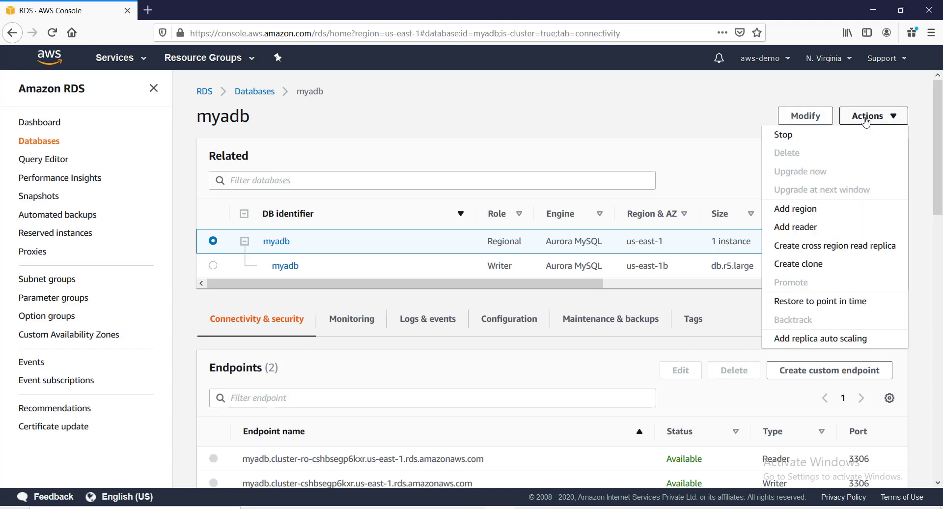
{"action": "left_click", "coordinate": [792, 211]}
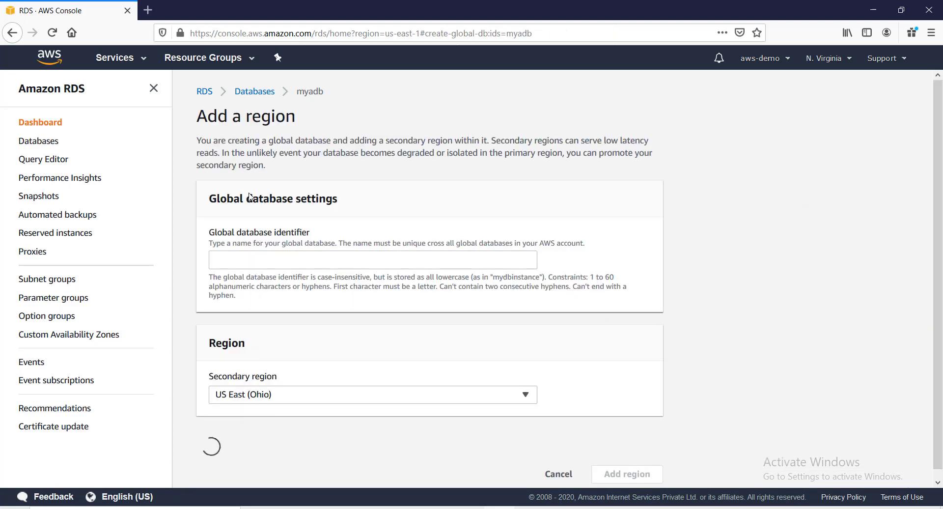
{"action": "left_click_drag", "start_coordinate": [339, 199], "coordinate": [209, 198]}
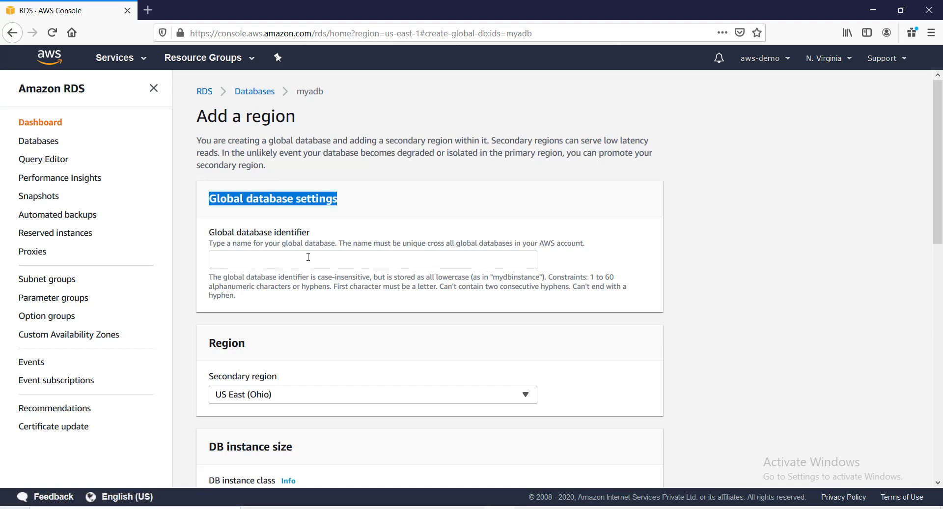
Step: Return to the database list and open Restore to point in time for the myadb regional cluster to examine its restore time options
{"action": "left_click", "coordinate": [253, 92]}
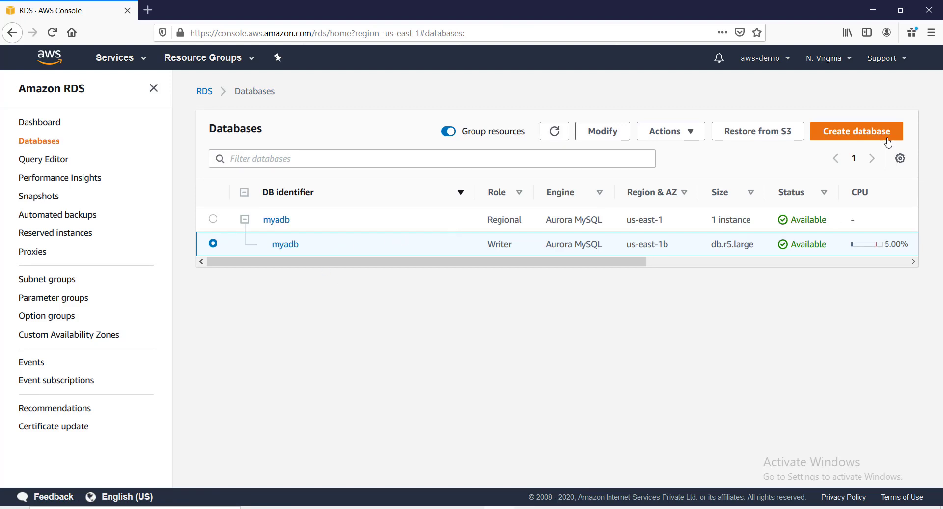
{"action": "left_click", "coordinate": [217, 222]}
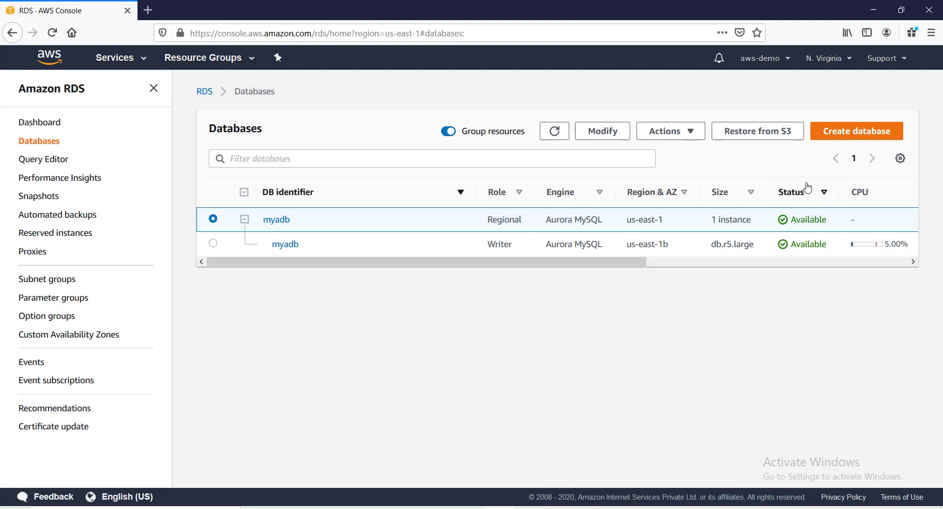
{"action": "left_click", "coordinate": [676, 131]}
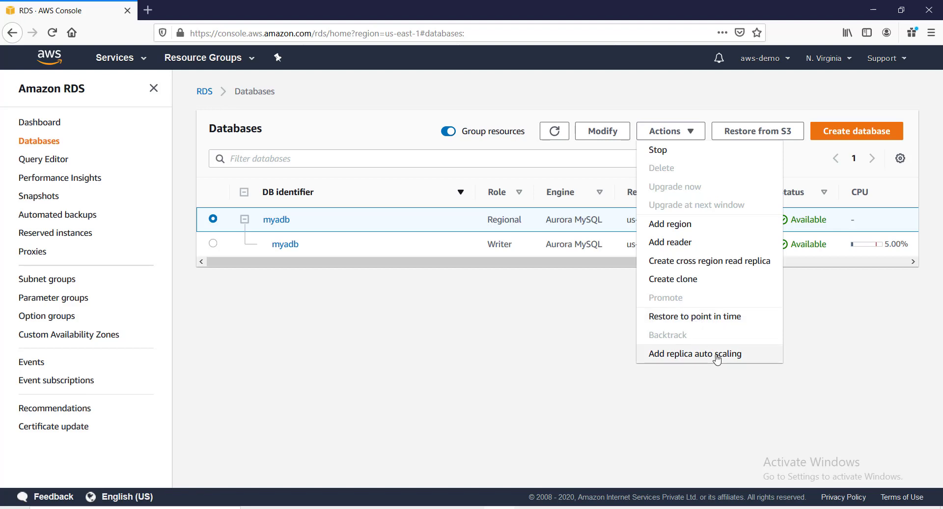
{"action": "left_click", "coordinate": [726, 321]}
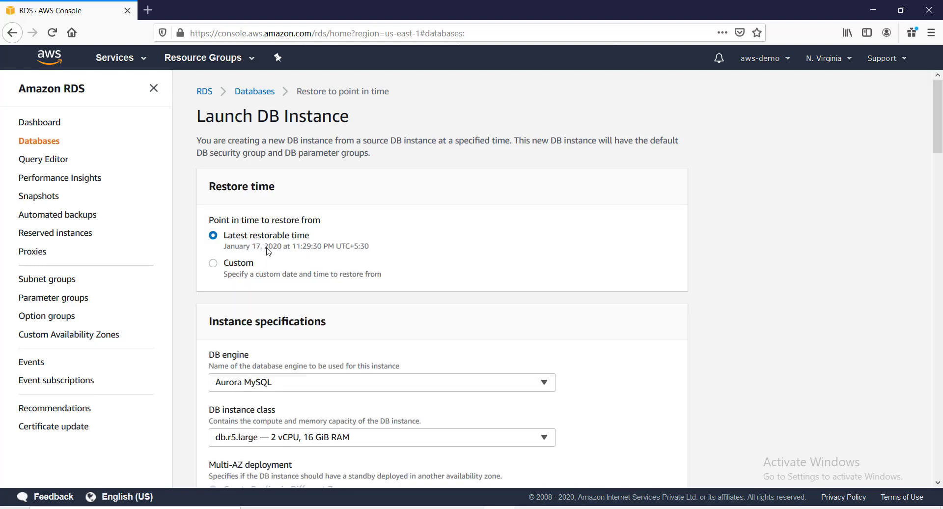
{"action": "double_click", "coordinate": [365, 246]}
{"action": "left_click_drag", "start_coordinate": [319, 250], "coordinate": [227, 250]}
{"action": "scroll", "coordinate": [443, 218], "scroll_direction": "down", "scroll_amount": 2}
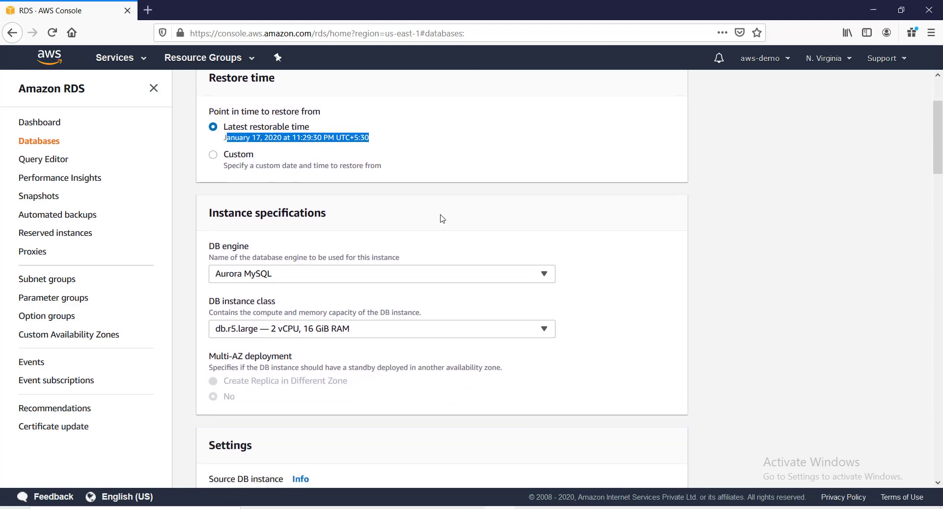
{"action": "scroll", "coordinate": [442, 218], "scroll_direction": "up", "scroll_amount": 2}
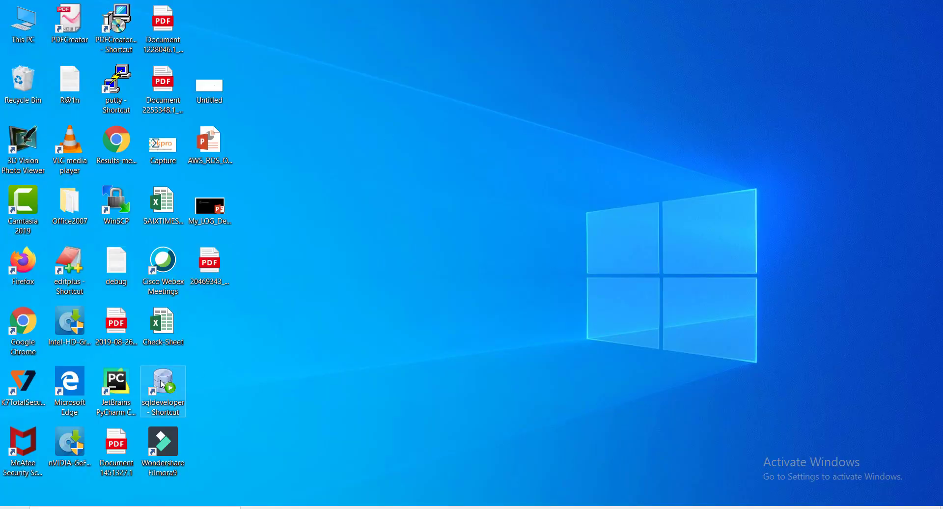
Step: Launch MySQL Workbench 8.0 CE and open the Connect to Database dialog
{"action": "left_click", "coordinate": [131, 508]}
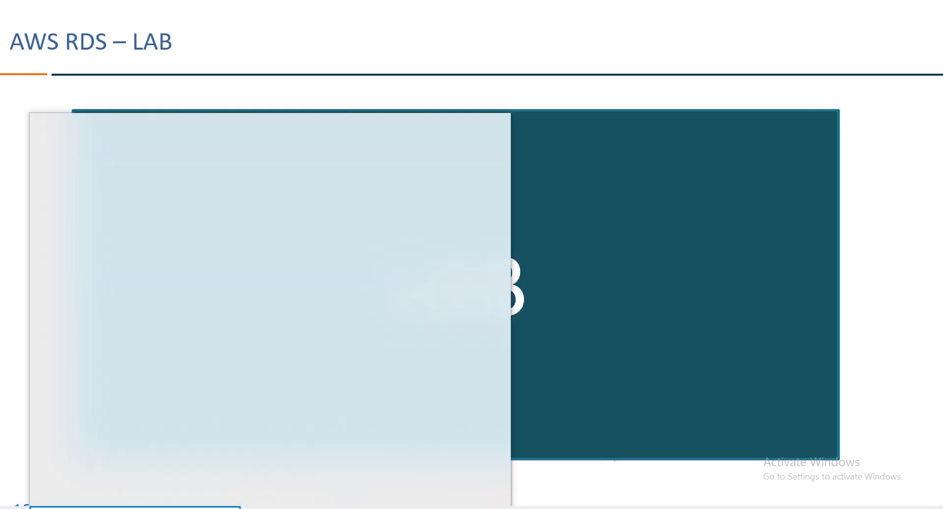
{"action": "type", "text": "mysql"}
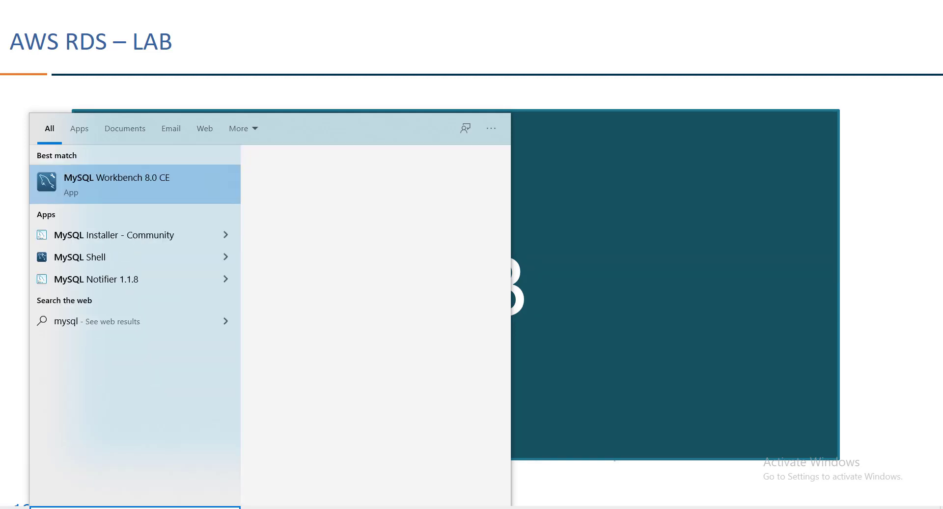
{"action": "key", "text": "Return"}
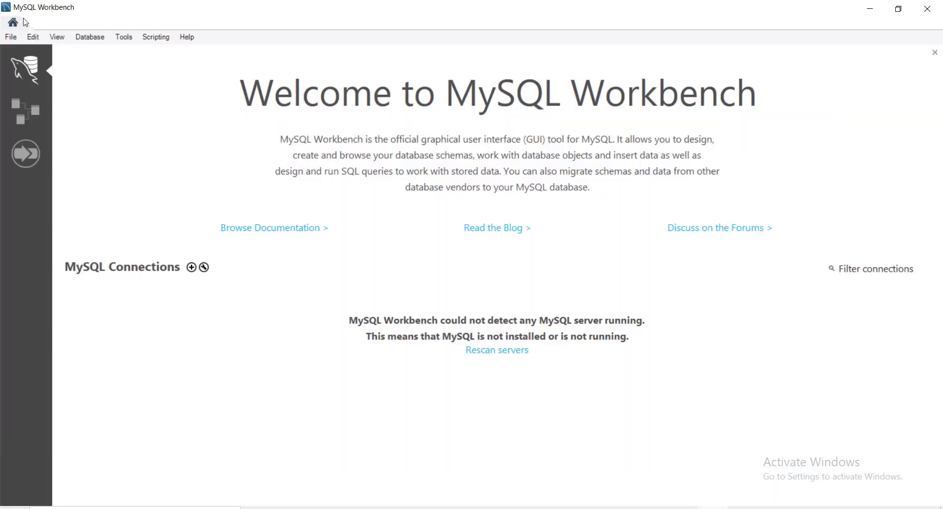
{"action": "left_click", "coordinate": [86, 44]}
{"action": "left_click", "coordinate": [111, 49]}
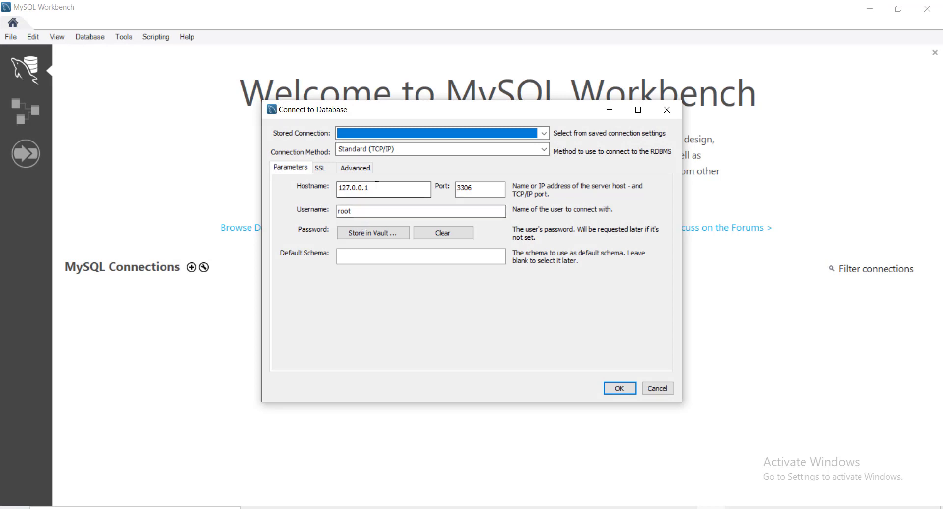
Step: Switch to the RDS console in Firefox, open the myadb regional cluster and select its writer endpoint name for copying
{"action": "key", "text": "alt+Tab"}
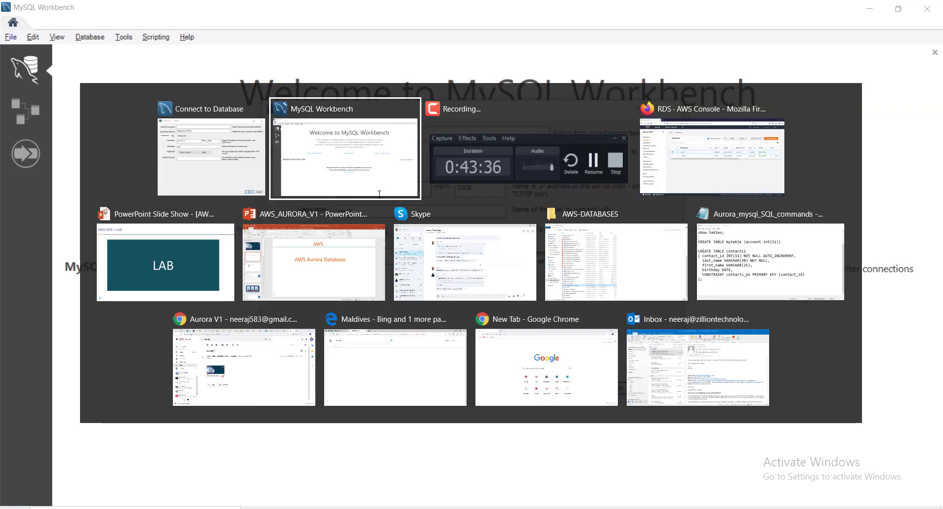
{"action": "key", "text": "alt+Tab"}
{"action": "key", "text": "alt+Tab"}
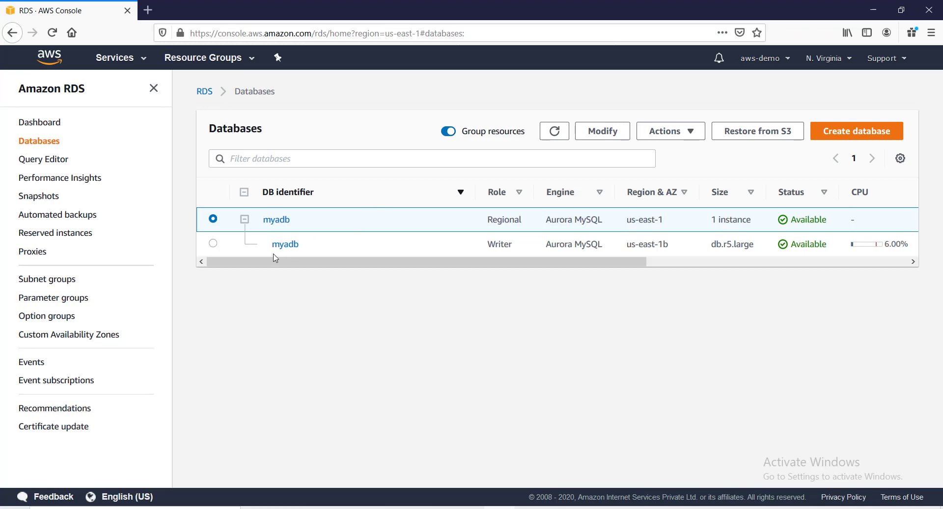
{"action": "left_click", "coordinate": [276, 221]}
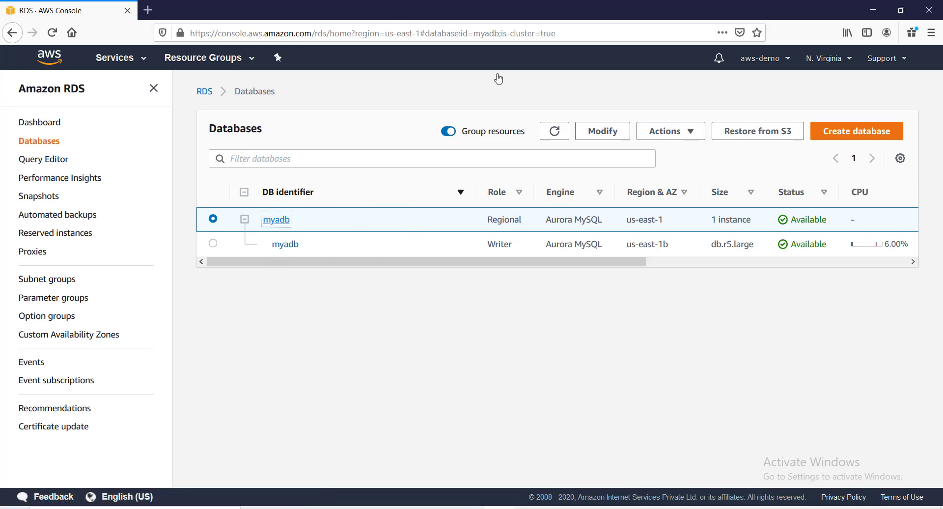
{"action": "scroll", "coordinate": [276, 337], "scroll_direction": "down", "scroll_amount": 3}
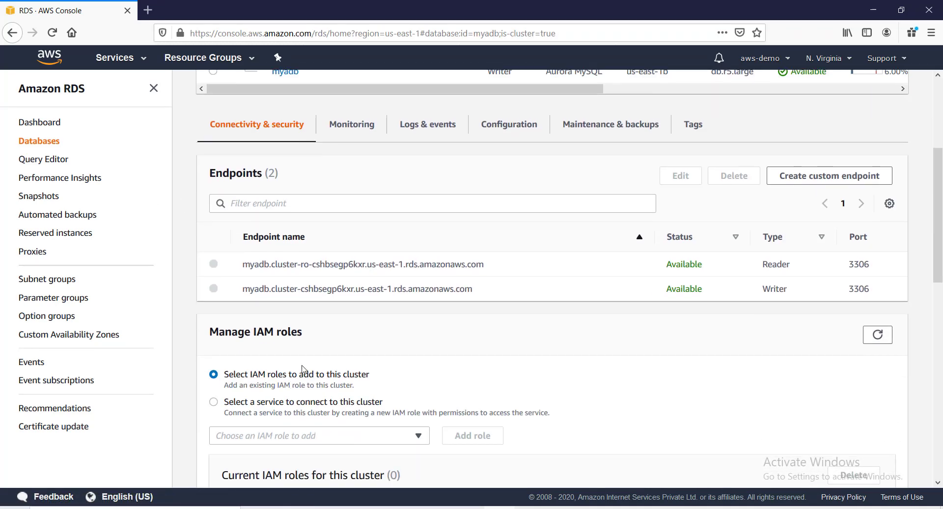
{"action": "left_click_drag", "start_coordinate": [474, 290], "coordinate": [242, 302]}
Step: Switch back to the MySQL Workbench connection dialog and replace the hostname with the copied myadb writer endpoint
{"action": "key", "text": "alt+Tab"}
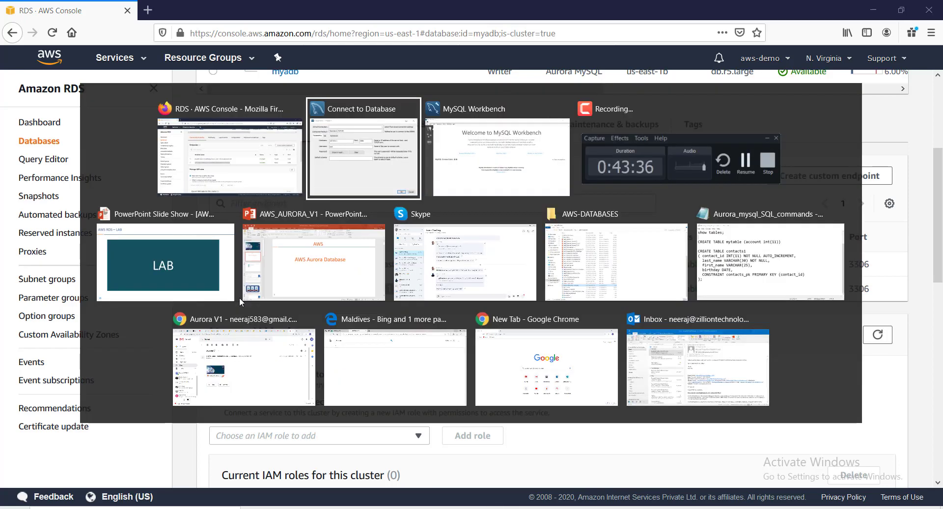
{"action": "key", "text": "alt+Tab"}
{"action": "key", "text": "alt+shift+Tab"}
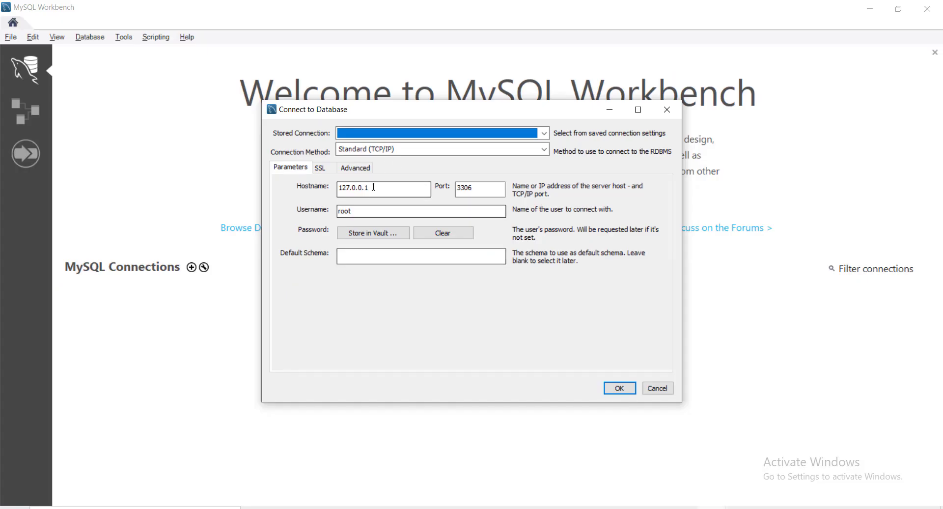
{"action": "left_click_drag", "start_coordinate": [377, 191], "coordinate": [316, 193]}
{"action": "key", "text": "ctrl+v"}
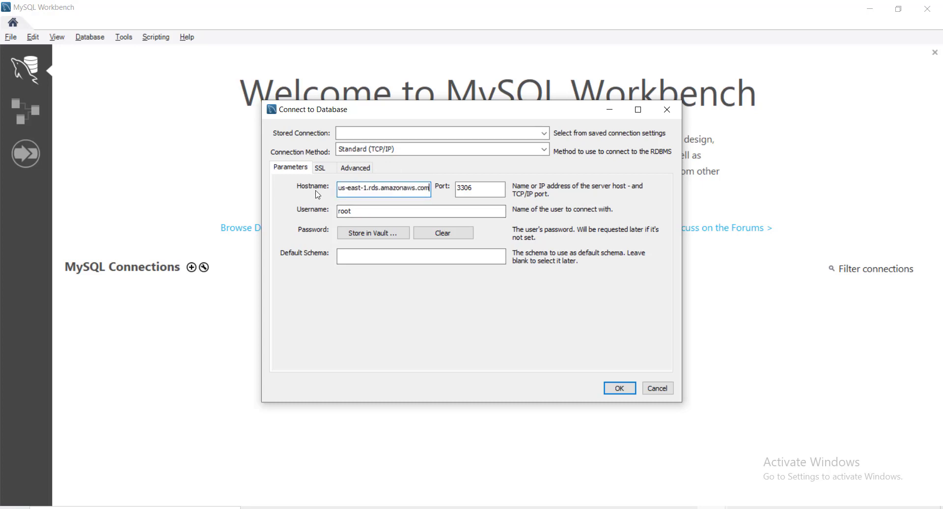
Step: Set the connection's username to admin and connect to the myadb cluster, entering the account password
{"action": "left_click_drag", "start_coordinate": [432, 216], "coordinate": [312, 216]}
{"action": "type", "text": "admin"}
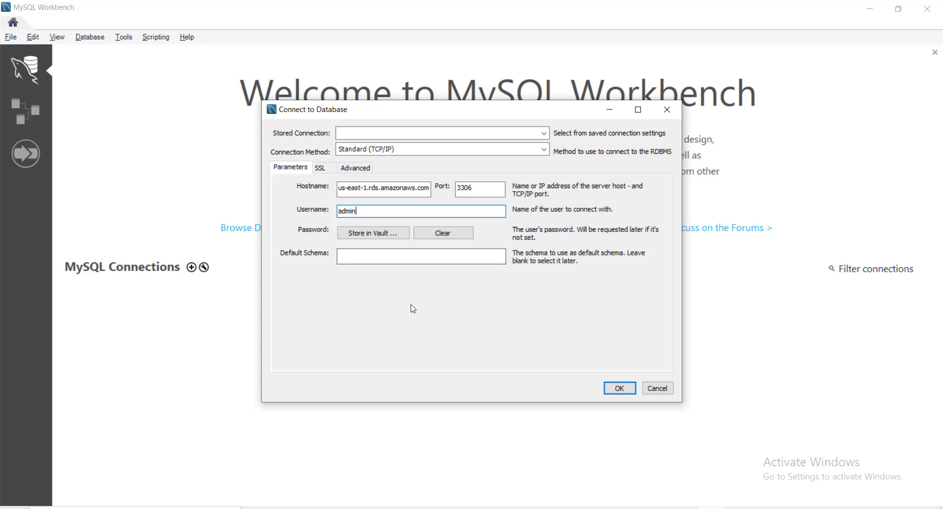
{"action": "left_click", "coordinate": [618, 389]}
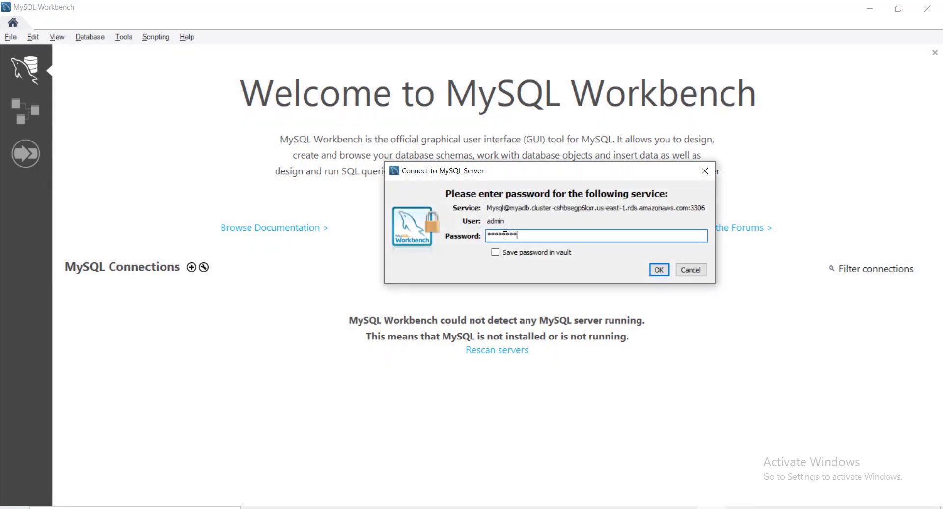
{"action": "left_click", "coordinate": [658, 269]}
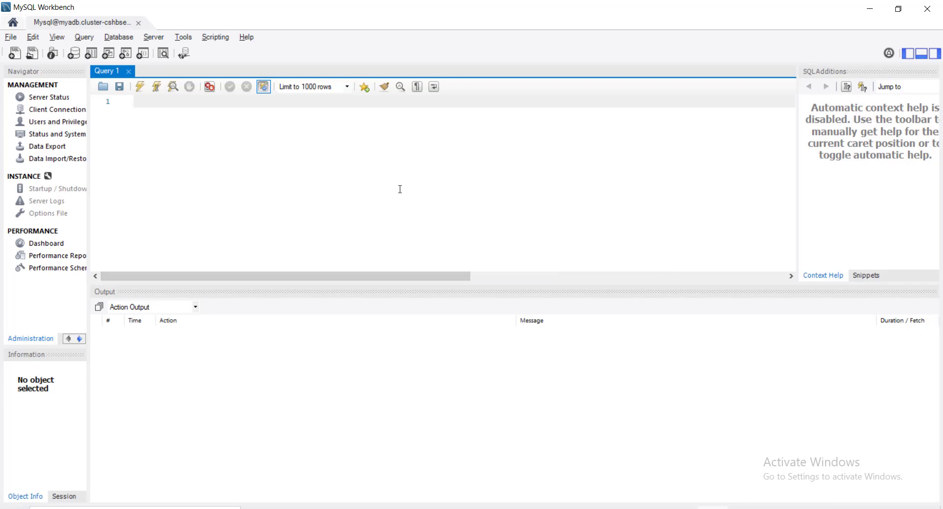
Step: Run a show databases query, and make mysql the active database by running use mysql on its own
{"action": "type", "text": "show databases"}
{"action": "key", "text": "ctrl+Return"}
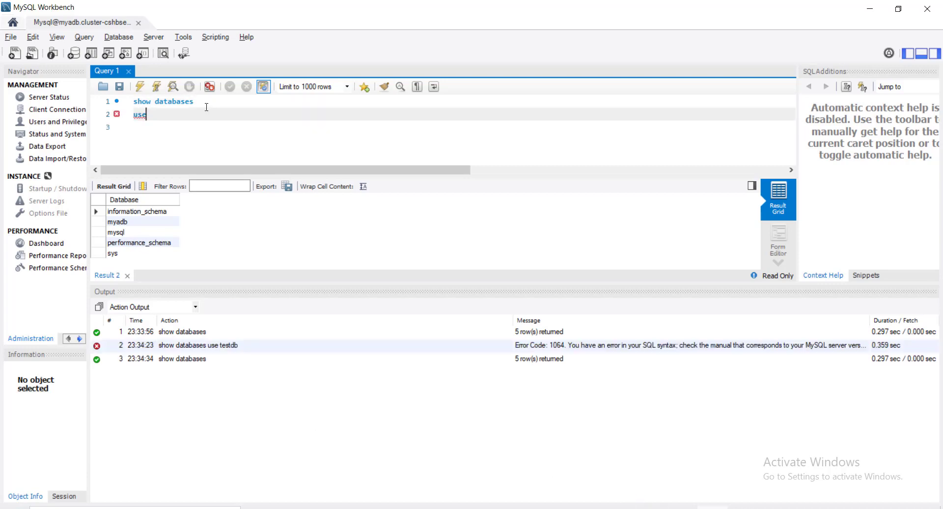
{"action": "type", "text": "mysql"}
{"action": "left_click_drag", "start_coordinate": [187, 119], "coordinate": [134, 115]}
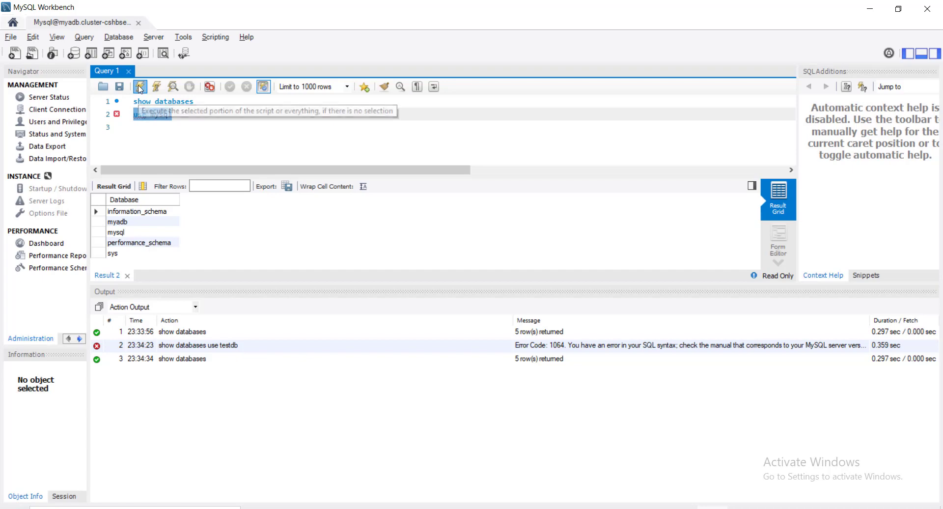
{"action": "left_click", "coordinate": [140, 87]}
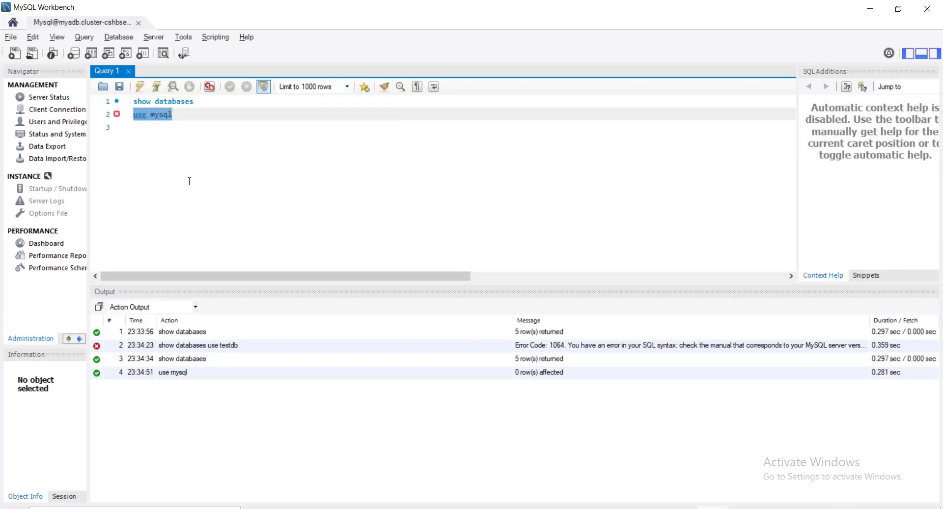
{"action": "left_click", "coordinate": [200, 127]}
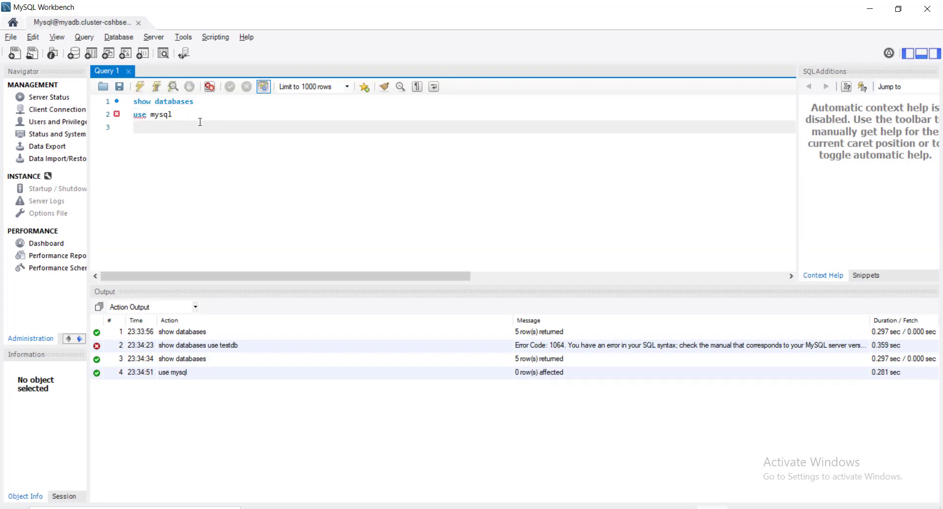
Step: Copy the show tables statement from the Aurora_mysql_SQL_commands Notepad file into the MySQL Workbench query below use mysql
{"action": "key", "text": "alt+Tab"}
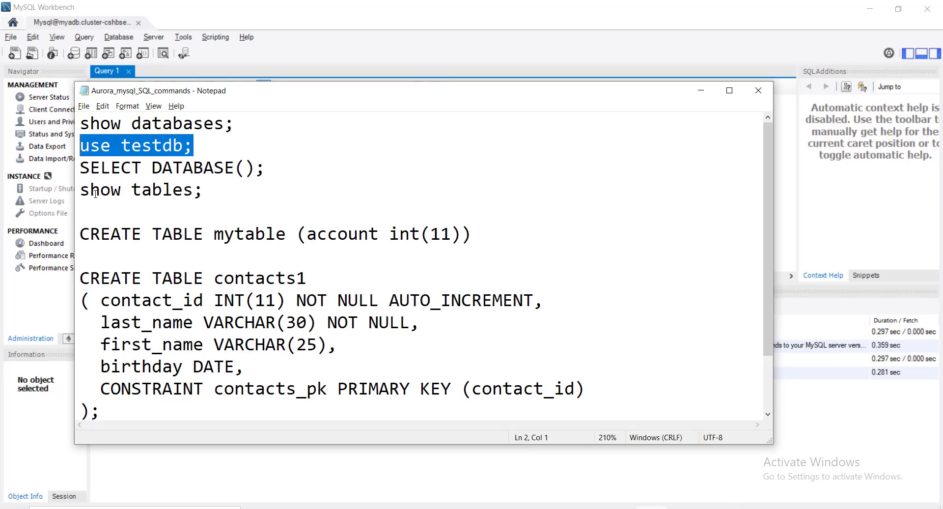
{"action": "left_click_drag", "start_coordinate": [81, 190], "coordinate": [194, 188]}
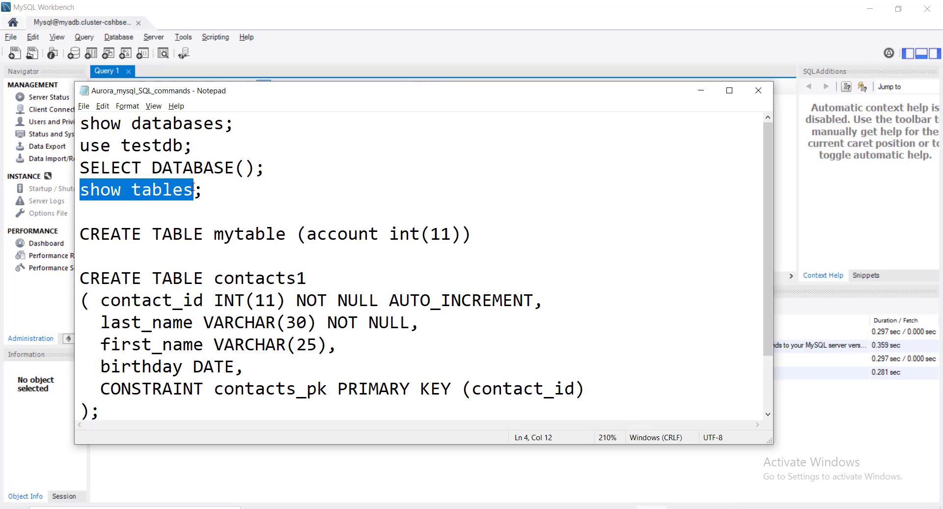
{"action": "key", "text": "ctrl+c"}
{"action": "key", "text": "alt+Tab"}
{"action": "key", "text": "ctrl+v"}
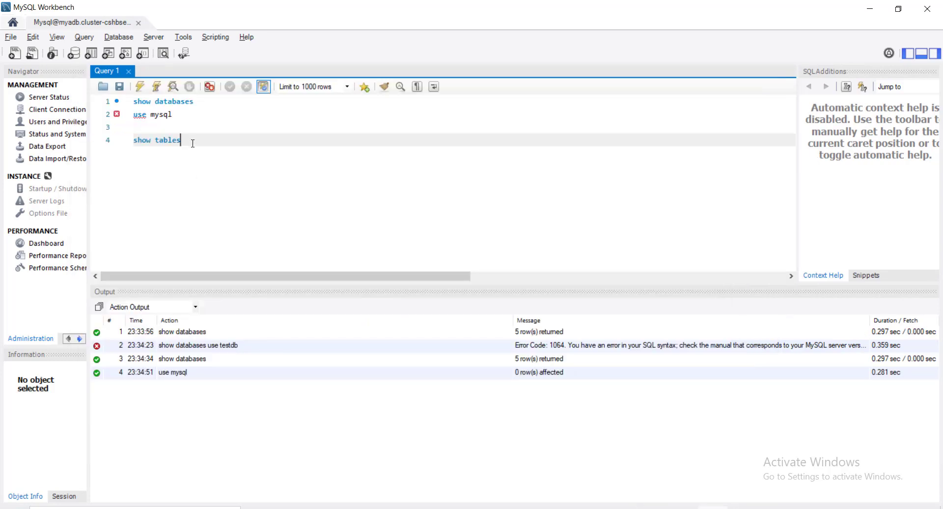
Step: Execute only the show tables statement and select the bin_log_md_table row in its results
{"action": "key", "text": "ctrl+Return"}
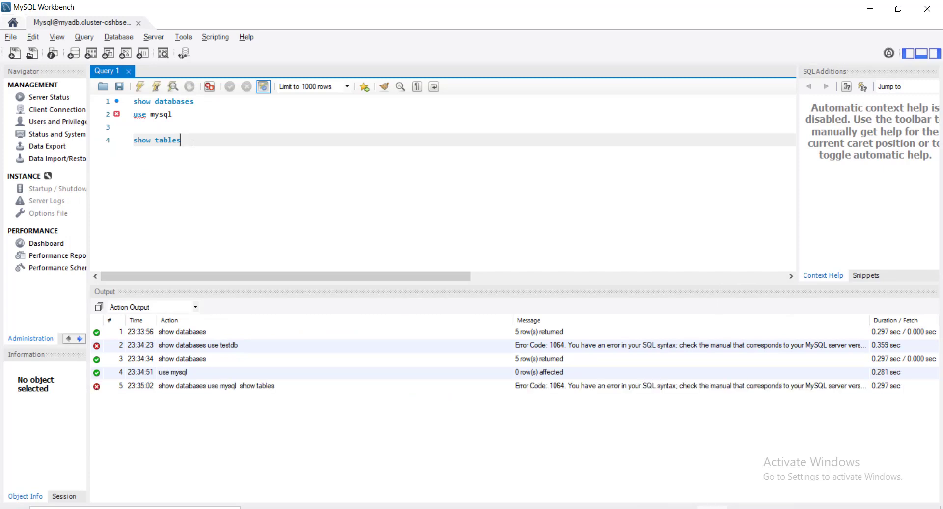
{"action": "left_click_drag", "start_coordinate": [212, 147], "coordinate": [124, 130]}
{"action": "left_click", "coordinate": [141, 89]}
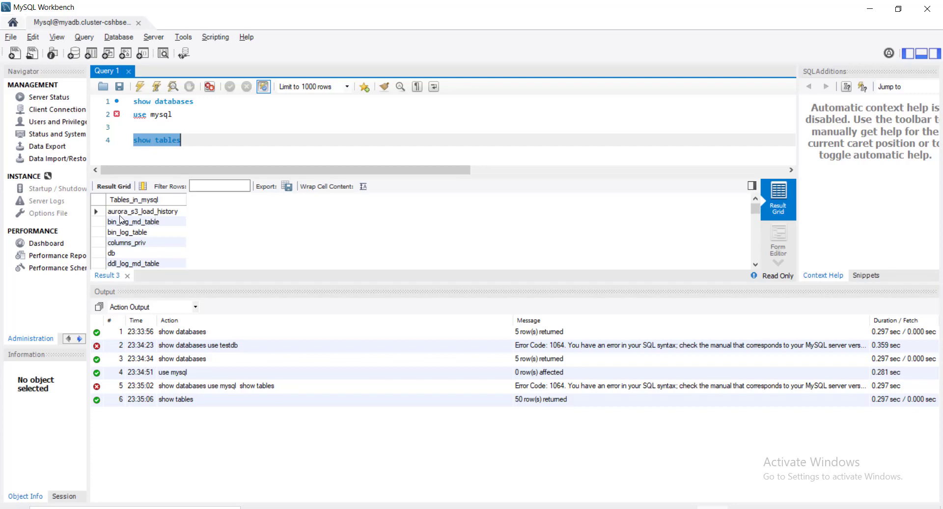
{"action": "left_click", "coordinate": [155, 212]}
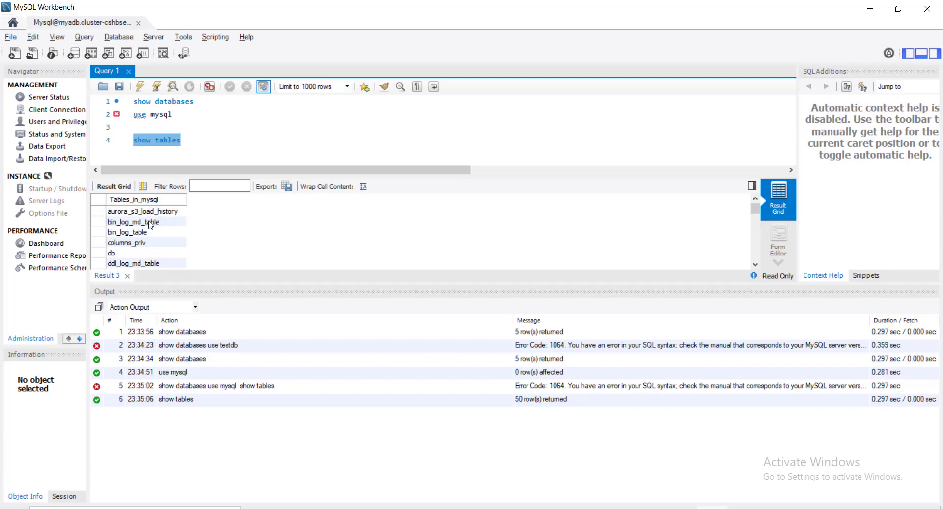
{"action": "left_click", "coordinate": [151, 222]}
Step: Try to create table mytable (account int(11)) in the mysql database, using the statement copied from the Notepad commands file
{"action": "key", "text": "alt+Tab"}
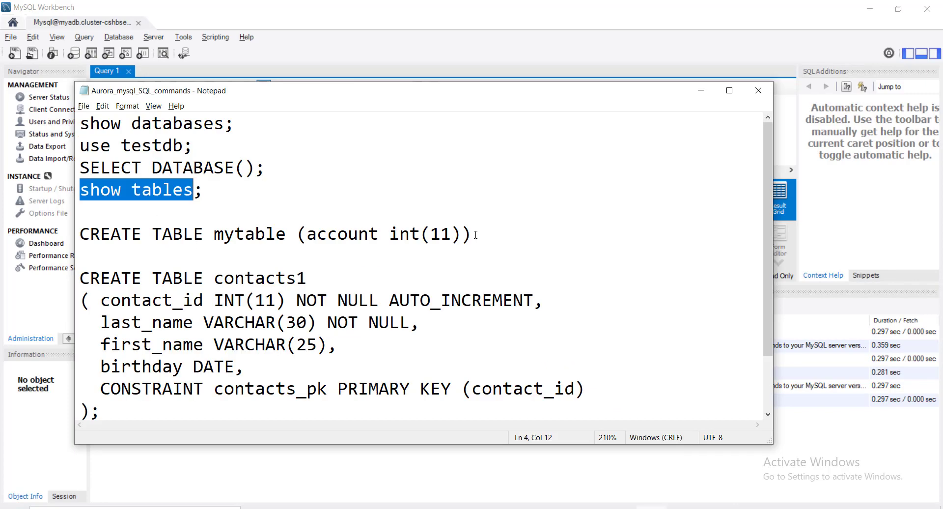
{"action": "left_click_drag", "start_coordinate": [476, 234], "coordinate": [79, 237]}
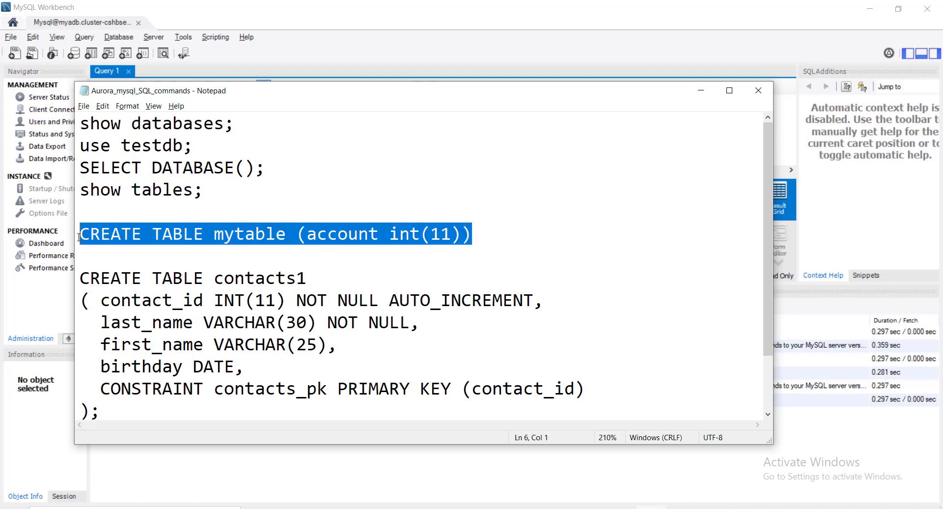
{"action": "key", "text": "alt+Tab"}
{"action": "left_click", "coordinate": [203, 141]}
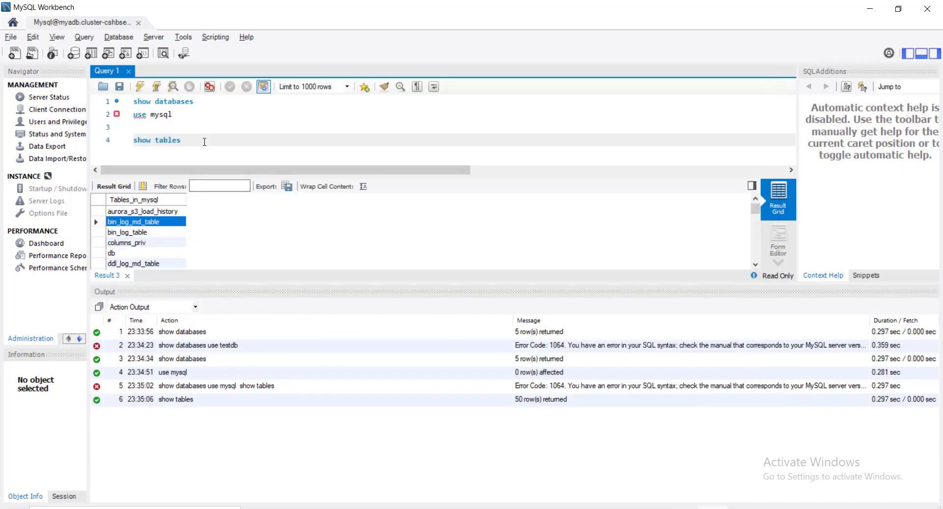
{"action": "key", "text": "Return"}
{"action": "key", "text": "Return"}
{"action": "key", "text": "ctrl+v"}
{"action": "left_click_drag", "start_coordinate": [311, 148], "coordinate": [133, 149]}
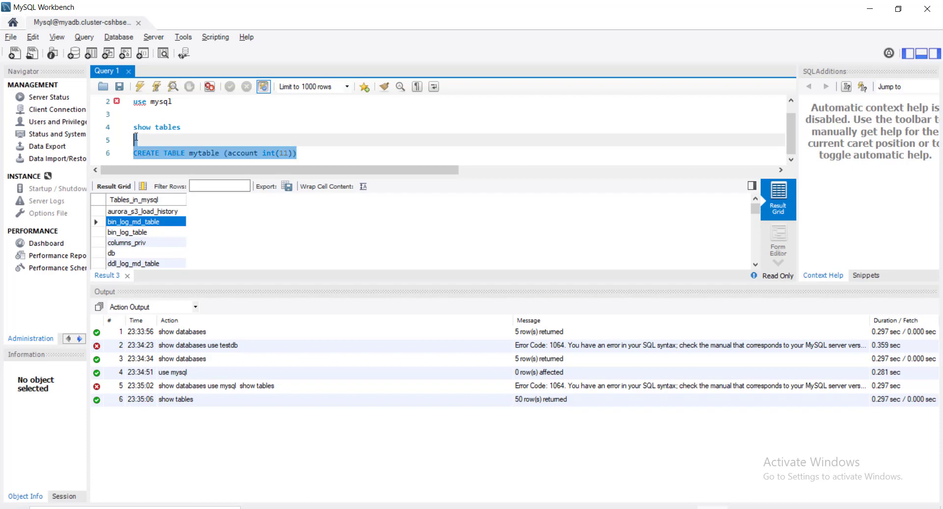
{"action": "left_click", "coordinate": [137, 88]}
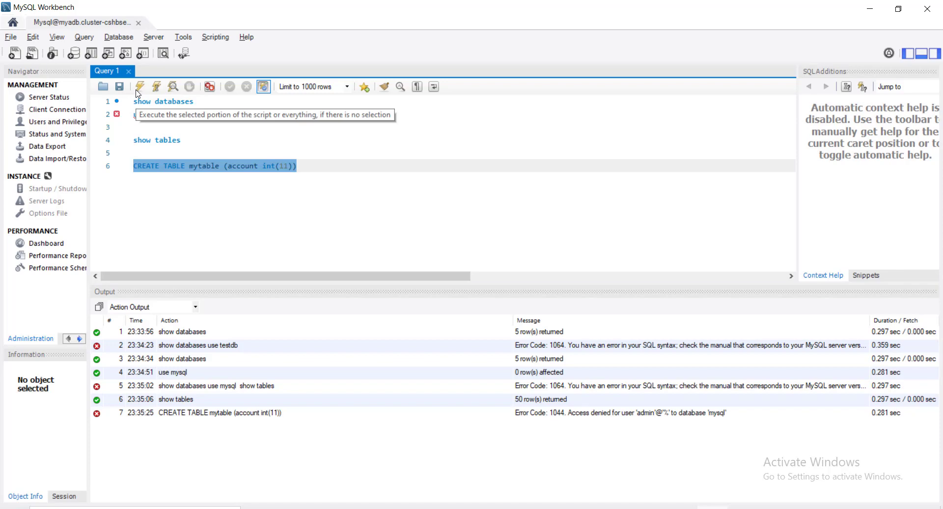
{"action": "left_click", "coordinate": [731, 415]}
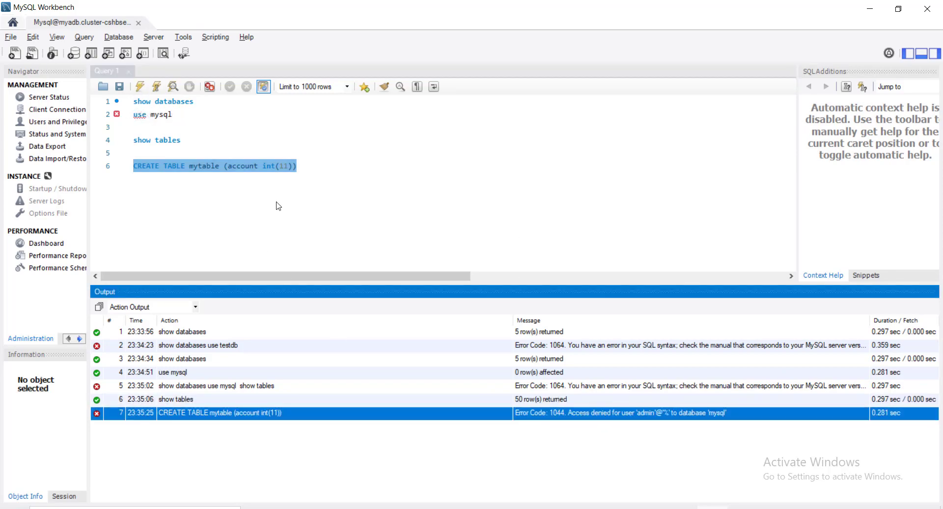
{"action": "left_click", "coordinate": [296, 191]}
{"action": "key", "text": "alt+Tab"}
{"action": "key", "text": "alt+Tab"}
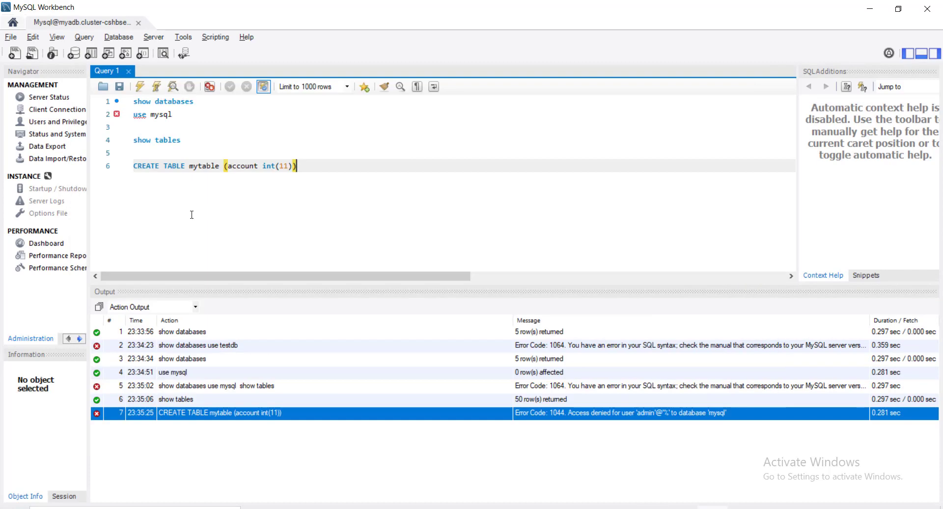
{"action": "key", "text": "alt+Tab"}
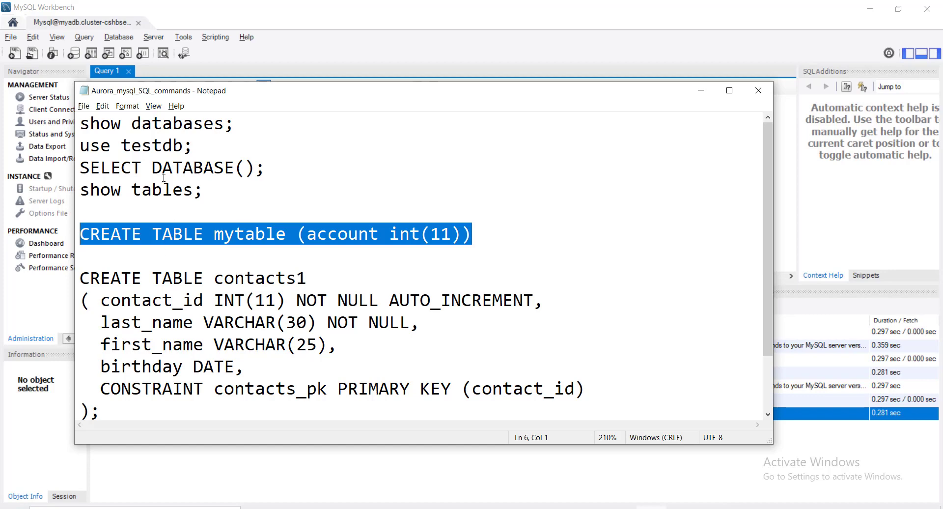
{"action": "scroll", "coordinate": [166, 198], "scroll_direction": "down", "scroll_amount": 1}
{"action": "scroll", "coordinate": [168, 202], "scroll_direction": "up", "scroll_amount": 1}
{"action": "key", "text": "alt+Tab"}
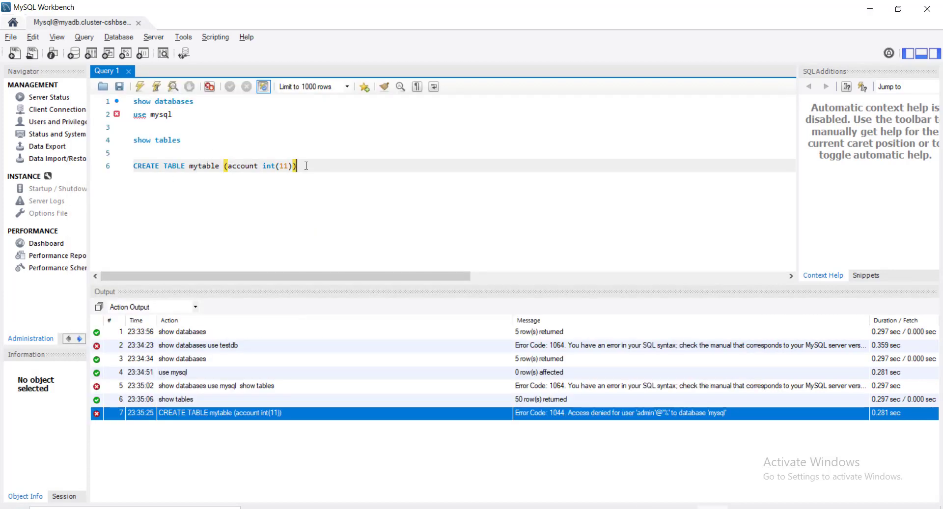
Step: Add a create database testdb statement at the end of the query and execute only that statement
{"action": "key", "text": "Return"}
{"action": "key", "text": "Return"}
{"action": "type", "text": "cr"}
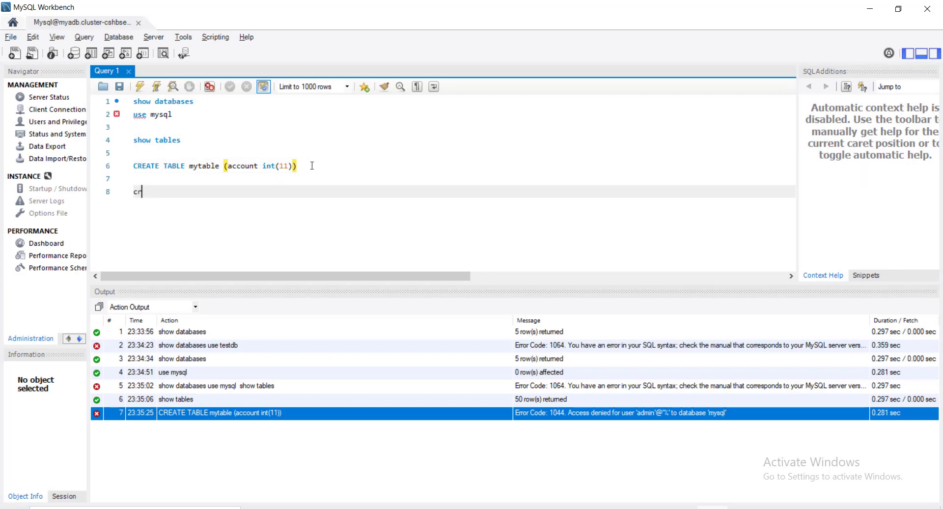
{"action": "type", "text": "eate database testdb"}
{"action": "left_click_drag", "start_coordinate": [241, 193], "coordinate": [131, 193]}
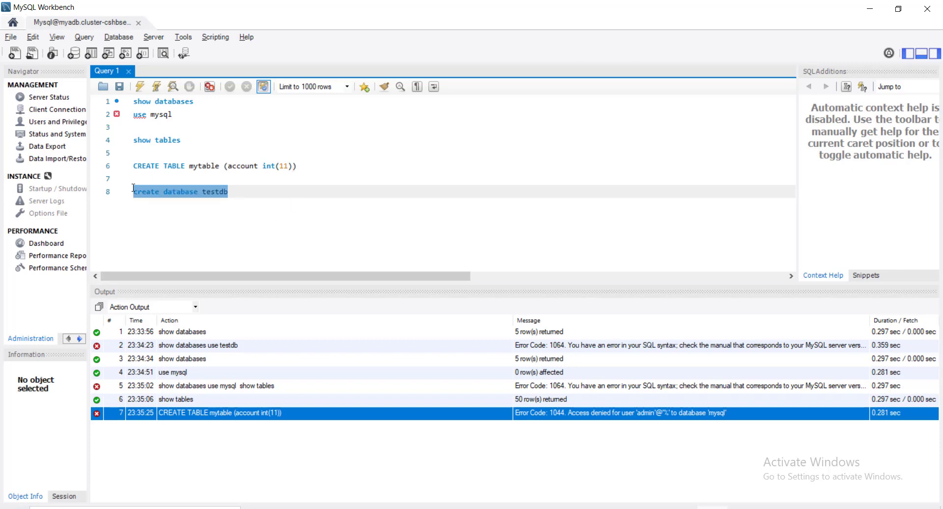
{"action": "left_click", "coordinate": [141, 87]}
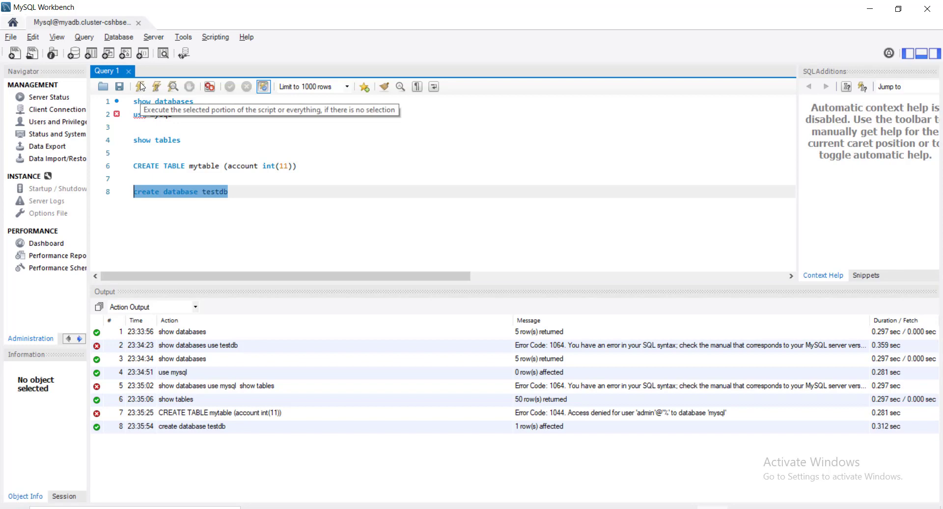
Step: Make testdb the active database by adding a use testdb statement and executing it alone
{"action": "left_click", "coordinate": [242, 190]}
{"action": "key", "text": "Return"}
{"action": "key", "text": "Return"}
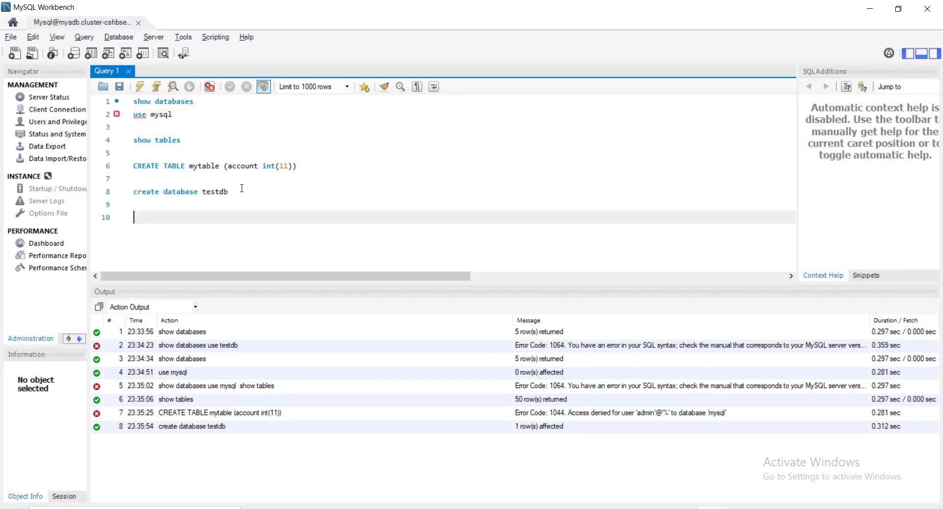
{"action": "type", "text": "use testdb"}
{"action": "left_click_drag", "start_coordinate": [186, 220], "coordinate": [126, 218]}
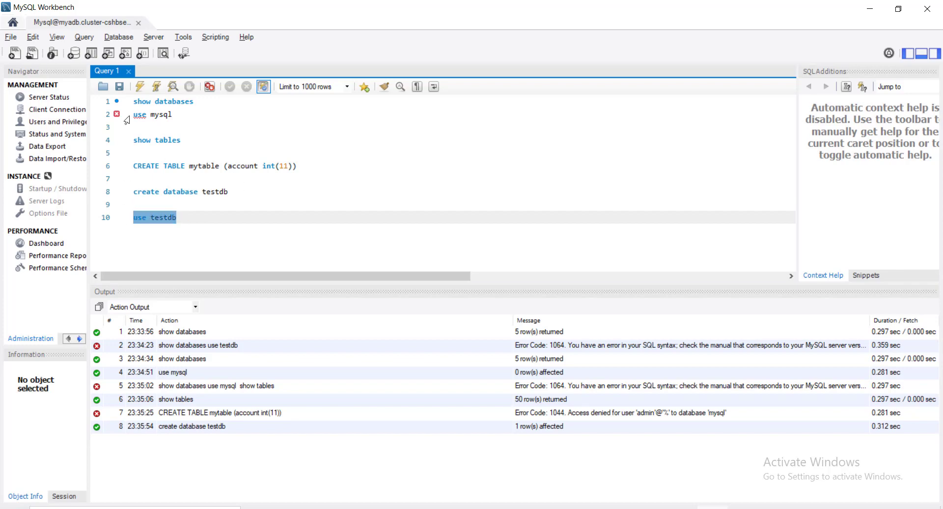
{"action": "left_click", "coordinate": [140, 87]}
Step: Create table mytable (account int(11)) in testdb by copying the statement from the Notepad file into MySQL Workbench and executing it alone
{"action": "left_click", "coordinate": [211, 234]}
{"action": "key", "text": "Return"}
{"action": "key", "text": "Return"}
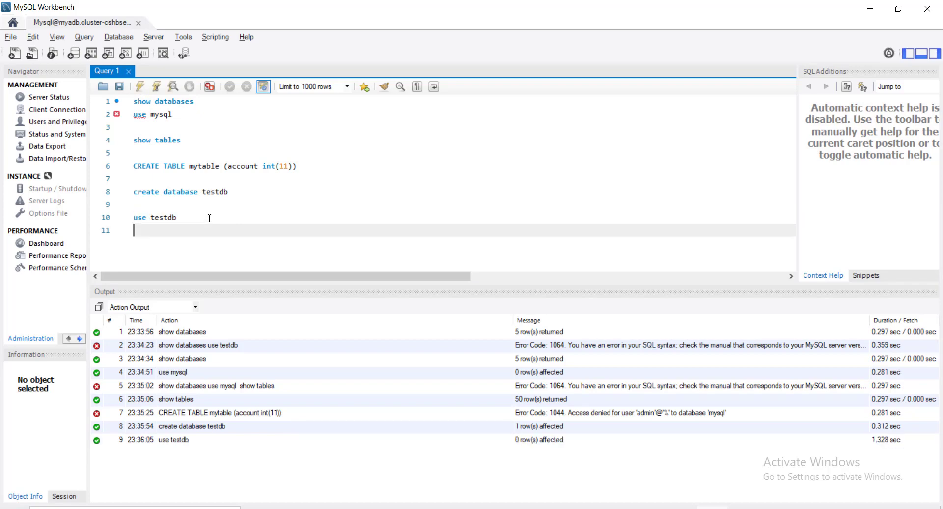
{"action": "key", "text": "alt+Tab"}
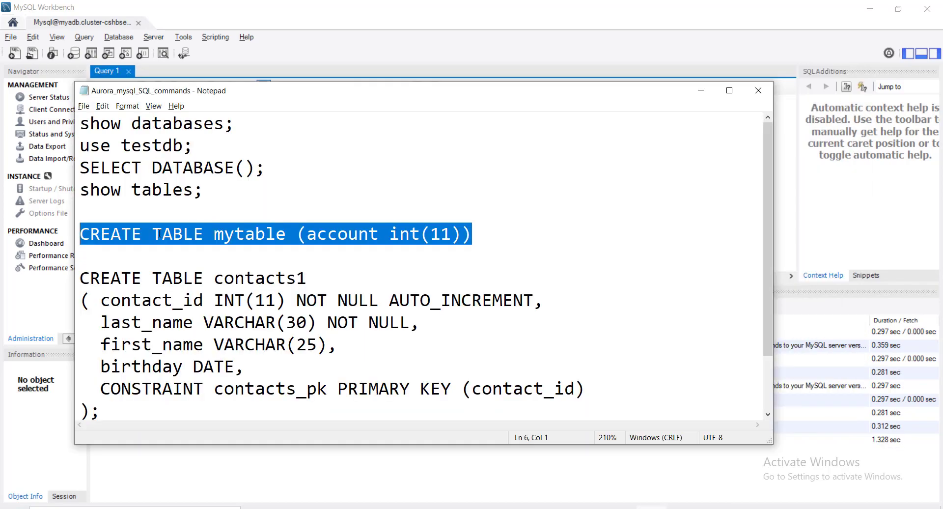
{"action": "key", "text": "ctrl+c"}
{"action": "key", "text": "alt+Tab"}
{"action": "key", "text": "ctrl+v"}
{"action": "left_click_drag", "start_coordinate": [315, 244], "coordinate": [132, 242]}
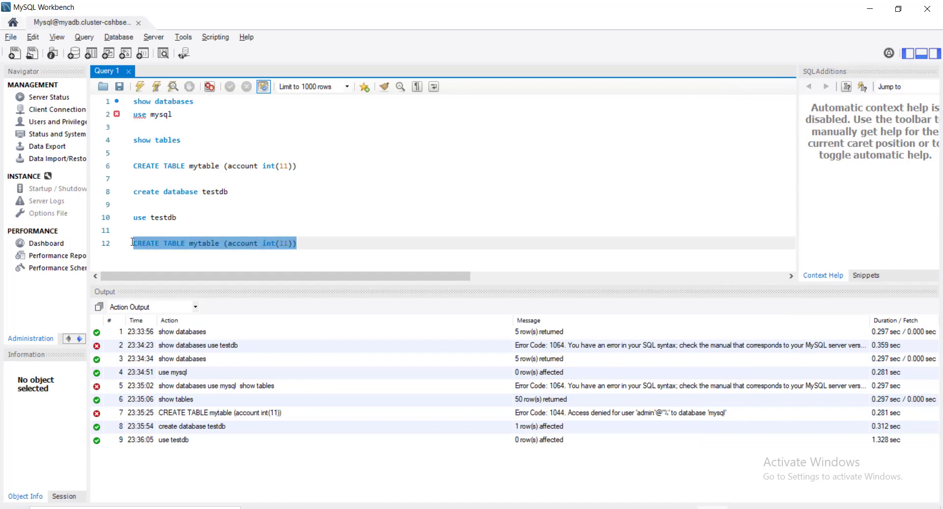
{"action": "left_click", "coordinate": [140, 86]}
Step: Create table contacts1 in testdb by copying its full CREATE TABLE statement from the Notepad file into MySQL Workbench and executing it alone
{"action": "left_click", "coordinate": [320, 243]}
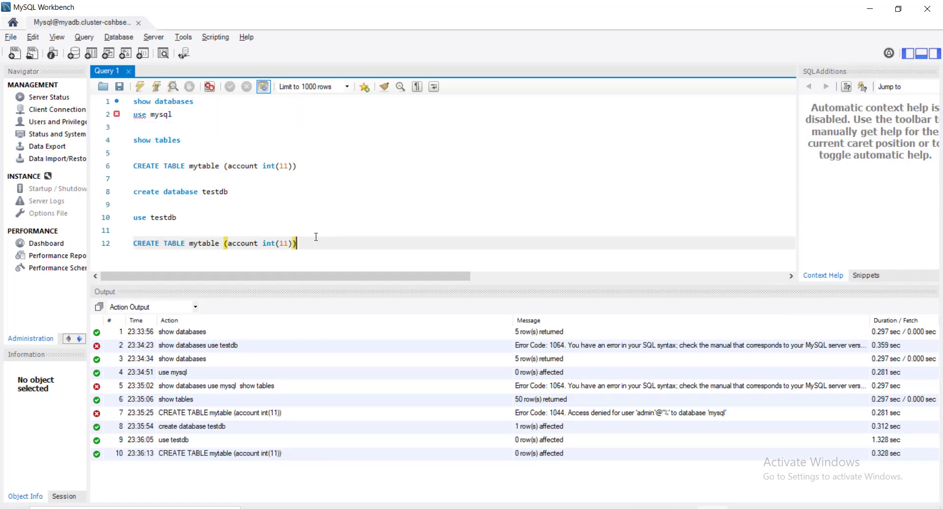
{"action": "scroll", "coordinate": [319, 238], "scroll_direction": "down", "scroll_amount": 1}
{"action": "key", "text": "alt+Tab"}
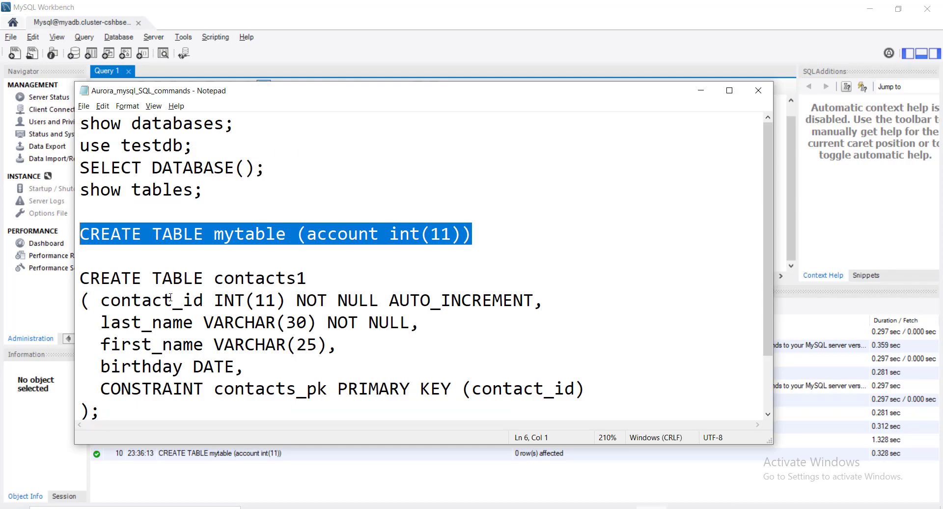
{"action": "left_click_drag", "start_coordinate": [84, 278], "coordinate": [126, 407]}
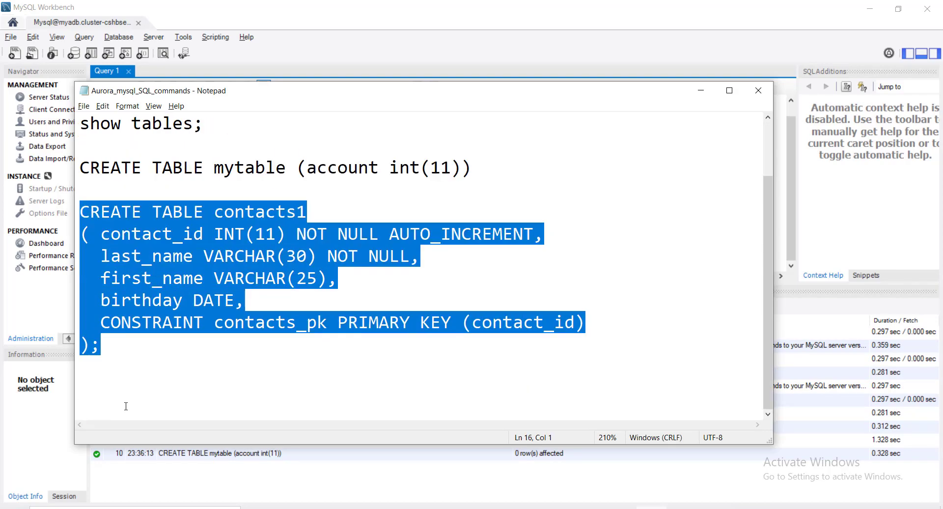
{"action": "key", "text": "ctrl+c"}
{"action": "key", "text": "alt+Tab"}
{"action": "key", "text": "ctrl+v"}
{"action": "left_click_drag", "start_coordinate": [148, 231], "coordinate": [127, 153]}
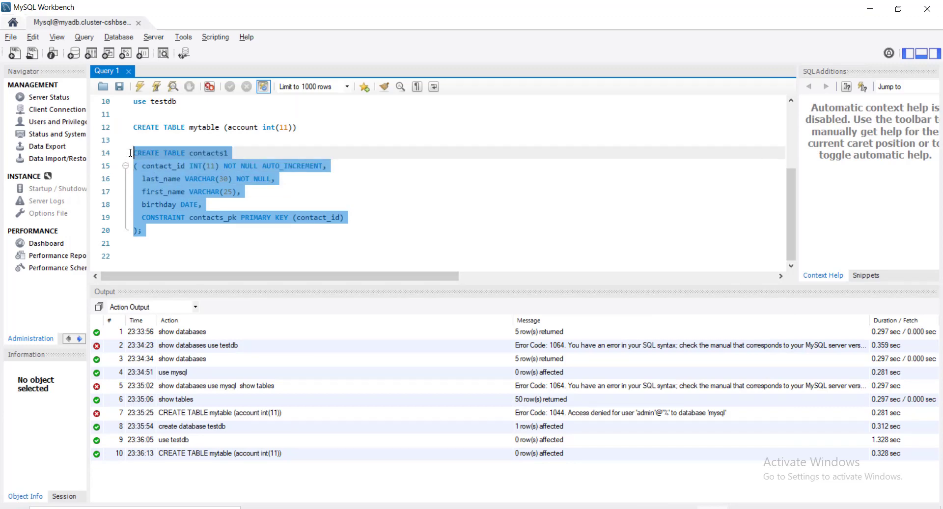
{"action": "left_click", "coordinate": [141, 87]}
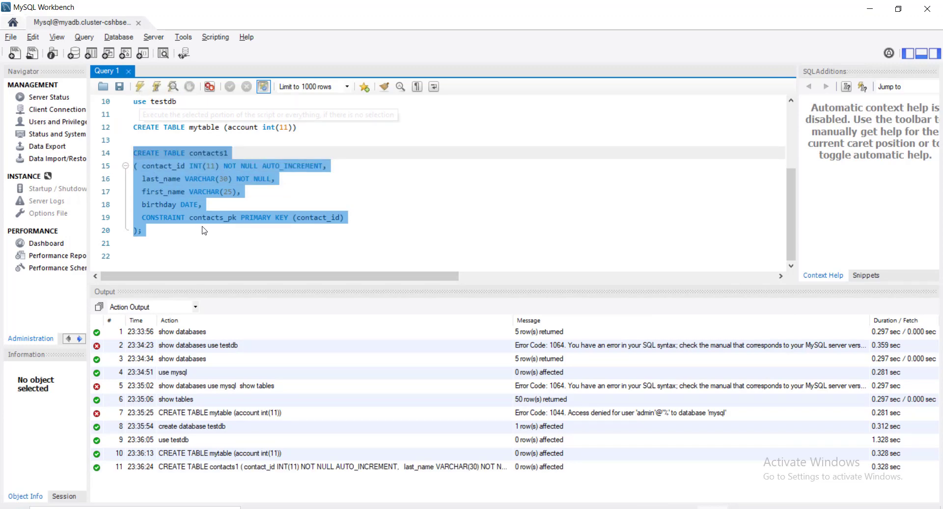
Step: Copy the show tables statement from the Notepad file to a new line at the end of the query in MySQL Workbench
{"action": "scroll", "coordinate": [205, 231], "scroll_direction": "up", "scroll_amount": 2}
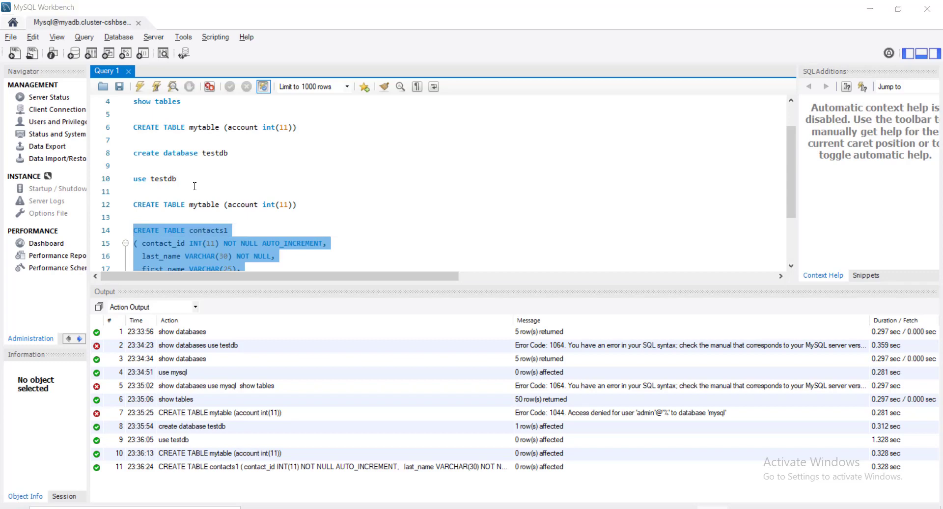
{"action": "key", "text": "alt+Tab"}
{"action": "left_click_drag", "start_coordinate": [197, 126], "coordinate": [76, 125]}
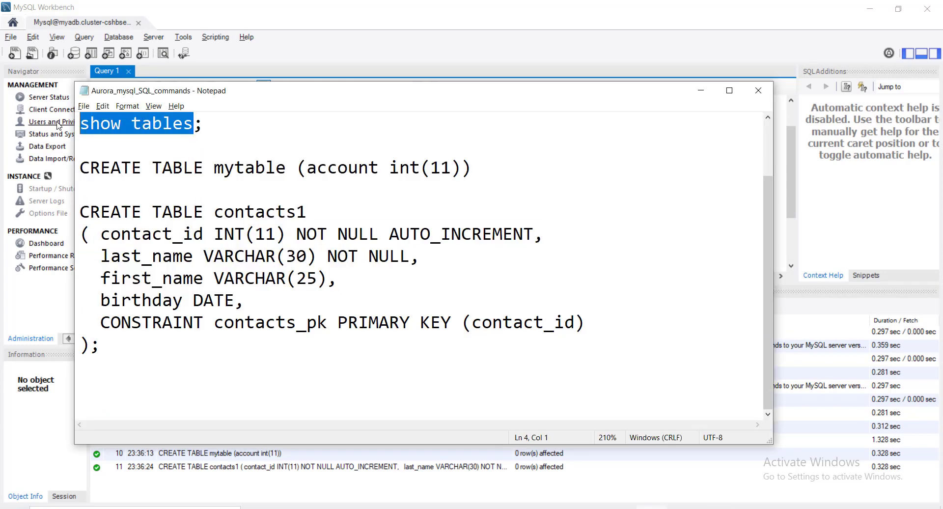
{"action": "key", "text": "alt+Tab"}
{"action": "scroll", "coordinate": [243, 247], "scroll_direction": "down", "scroll_amount": 2}
{"action": "left_click", "coordinate": [240, 246]}
{"action": "key", "text": "Return"}
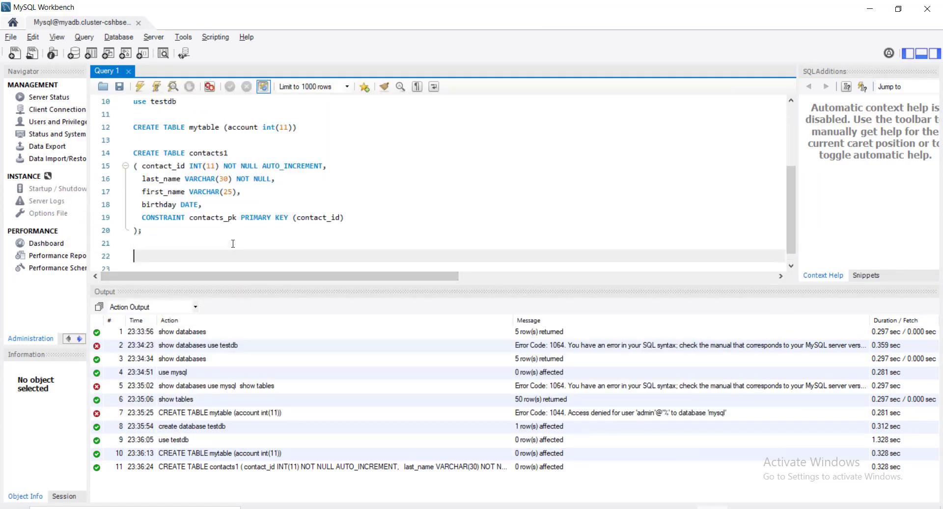
{"action": "key", "text": "ctrl+v"}
Step: Execute only the final show tables statement to list the tables in testdb, and select the contacts1 and mytable results in turn
{"action": "key", "text": "ctrl+shift+Return"}
{"action": "left_click_drag", "start_coordinate": [189, 259], "coordinate": [123, 254]}
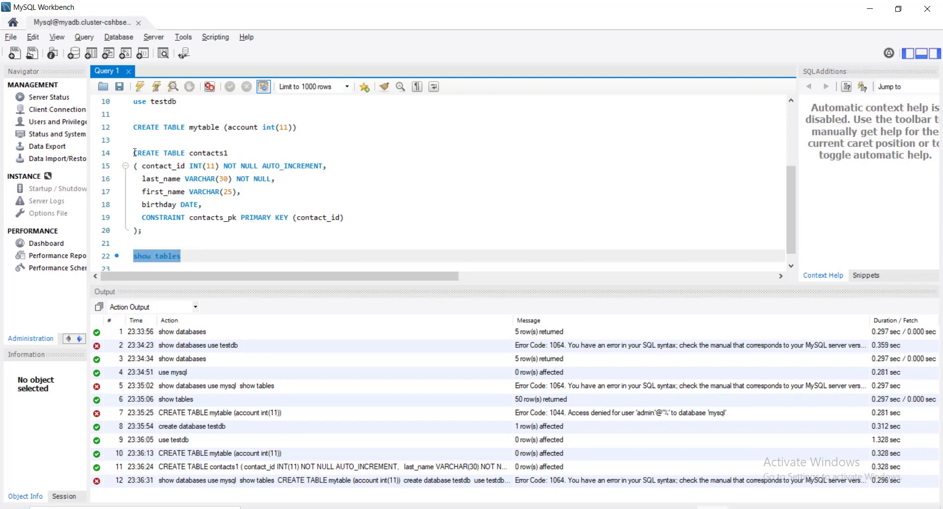
{"action": "left_click_drag", "start_coordinate": [142, 96], "coordinate": [140, 88]}
{"action": "left_click", "coordinate": [339, 206]}
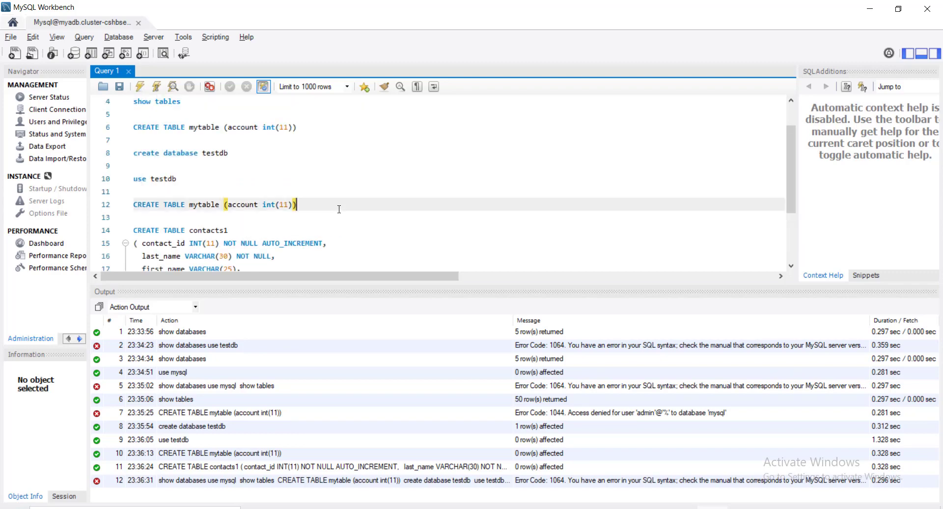
{"action": "scroll", "coordinate": [271, 232], "scroll_direction": "down", "scroll_amount": 3}
{"action": "left_click_drag", "start_coordinate": [188, 242], "coordinate": [123, 247]}
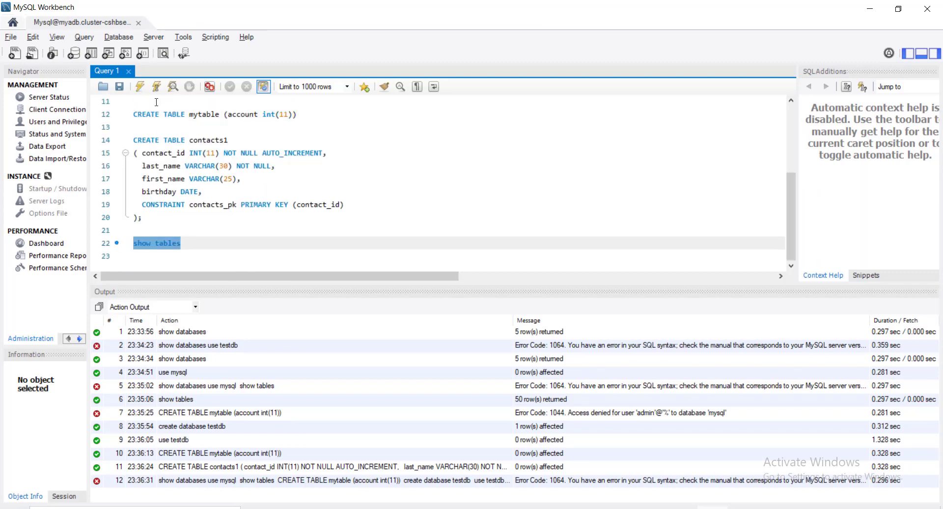
{"action": "left_click", "coordinate": [143, 91]}
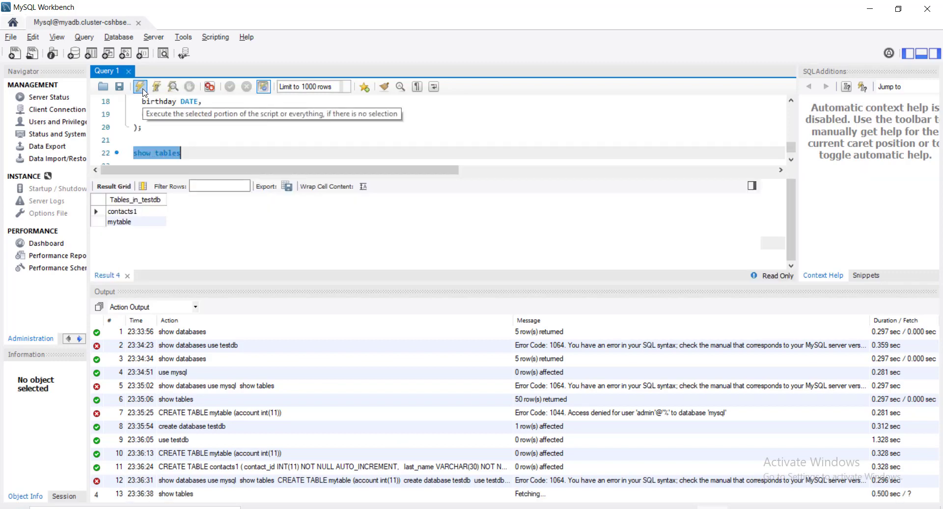
{"action": "left_click", "coordinate": [143, 215]}
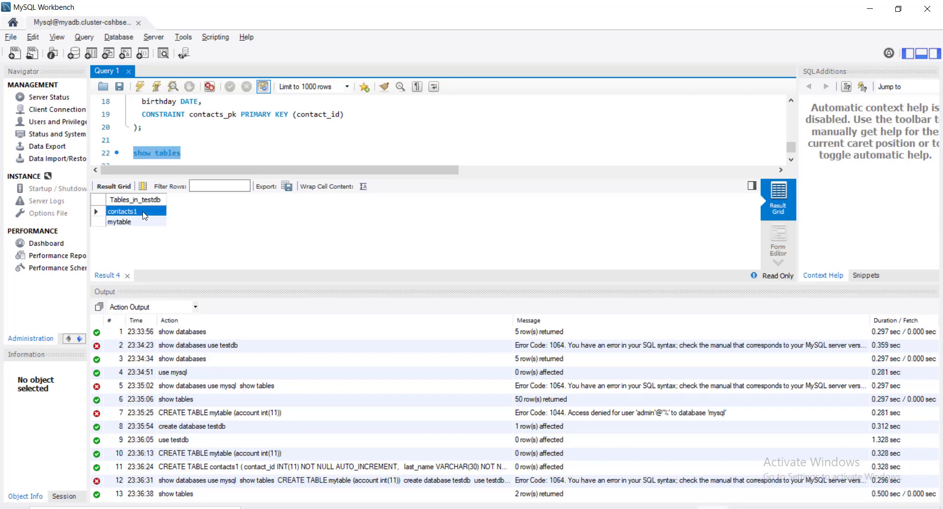
{"action": "left_click", "coordinate": [125, 221]}
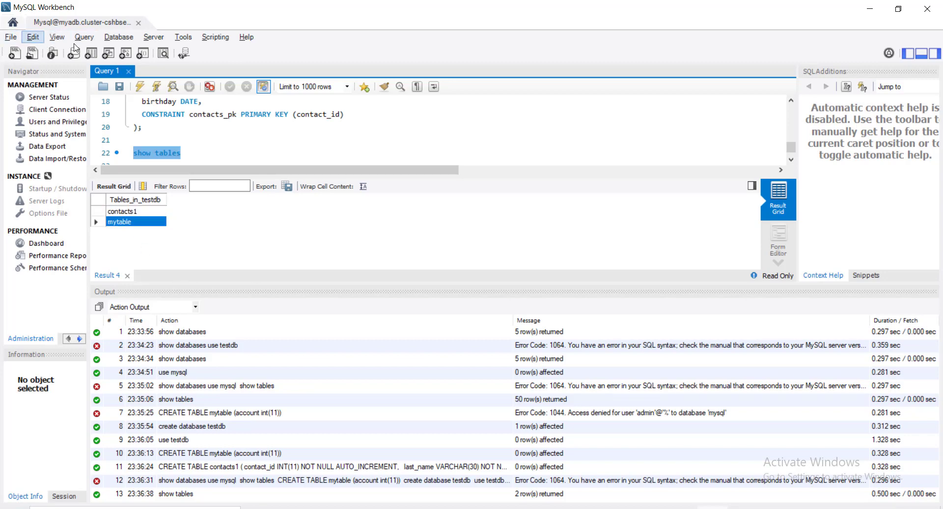
Step: Open a new database connection and copy the myadb cluster's reader endpoint from the RDS console in Firefox into its hostname
{"action": "left_click", "coordinate": [870, 9]}
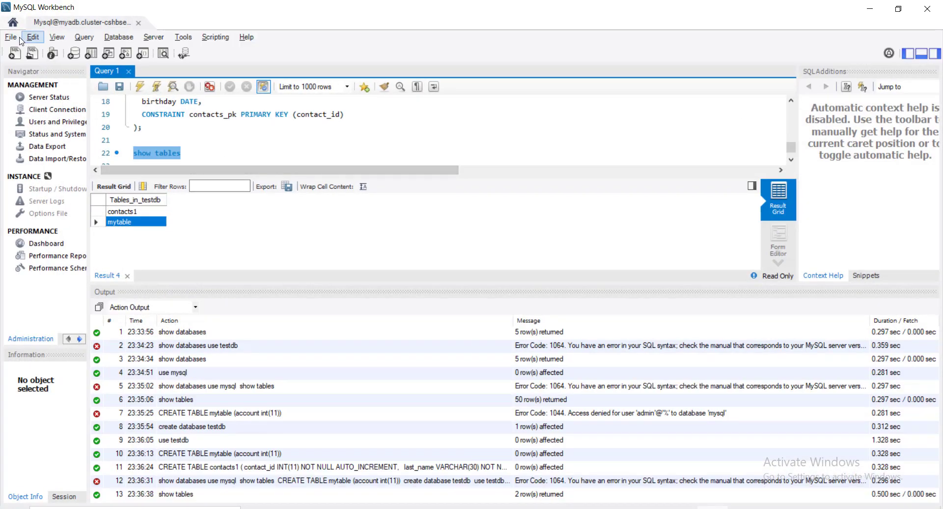
{"action": "left_click", "coordinate": [111, 39]}
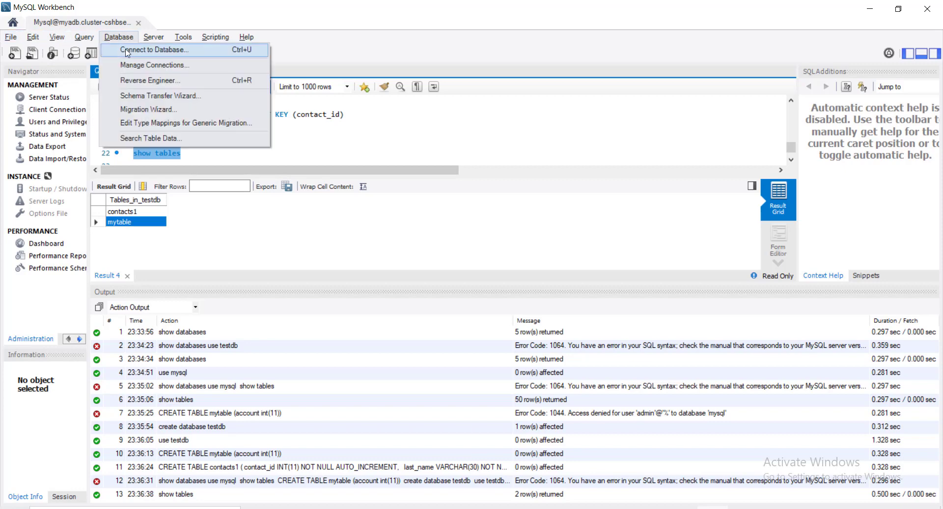
{"action": "left_click", "coordinate": [130, 50]}
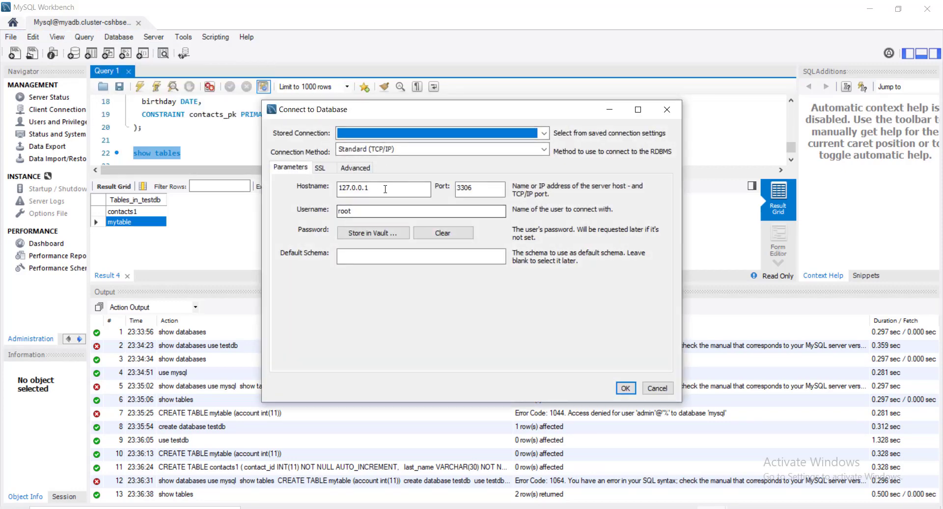
{"action": "key", "text": "alt+Tab"}
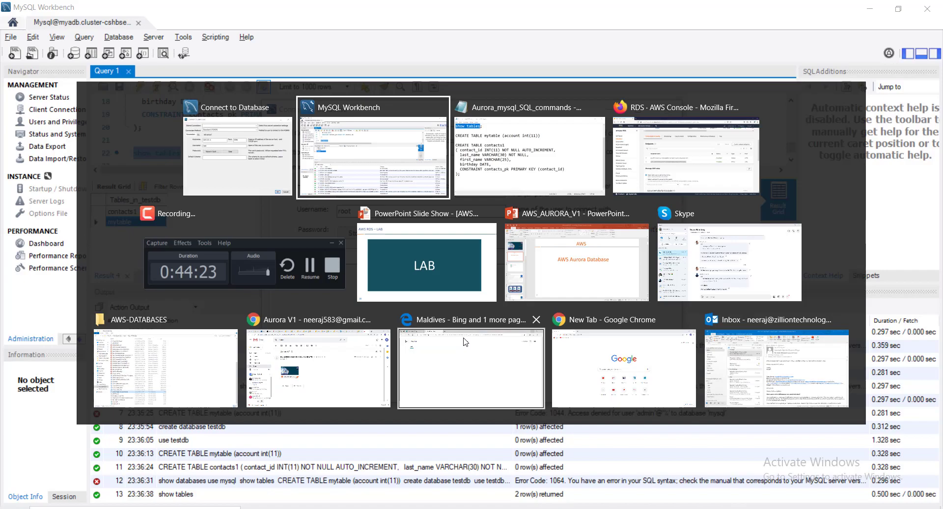
{"action": "key", "text": "alt+Tab"}
{"action": "key", "text": "alt+Tab"}
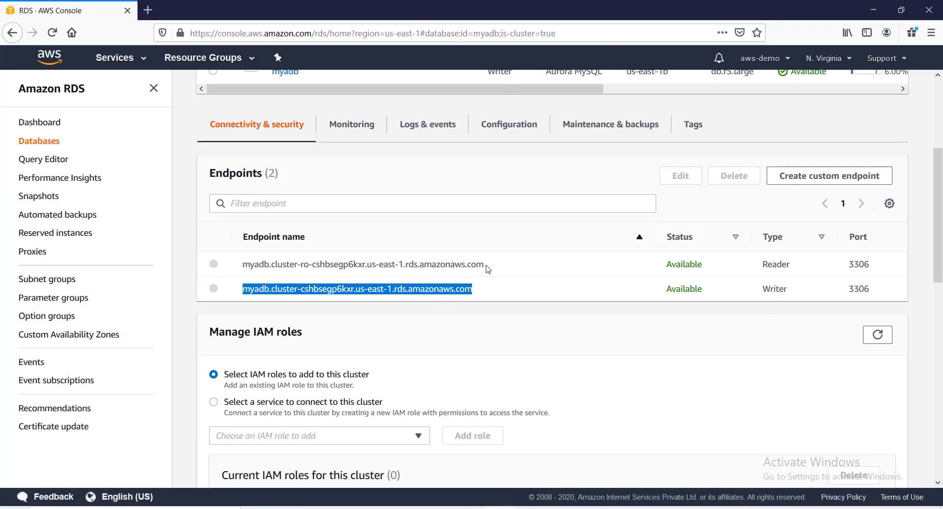
{"action": "left_click_drag", "start_coordinate": [485, 266], "coordinate": [234, 264]}
{"action": "key", "text": "alt+Tab"}
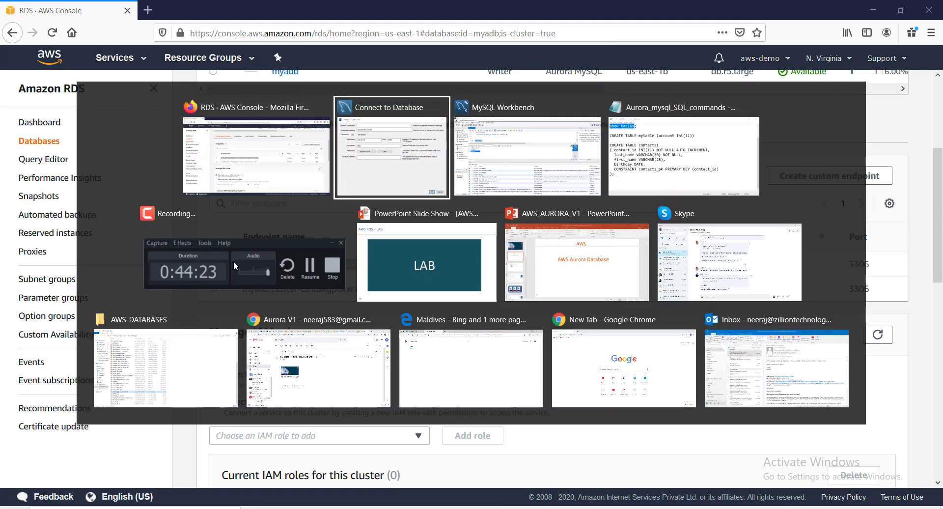
{"action": "double_click", "coordinate": [384, 188]}
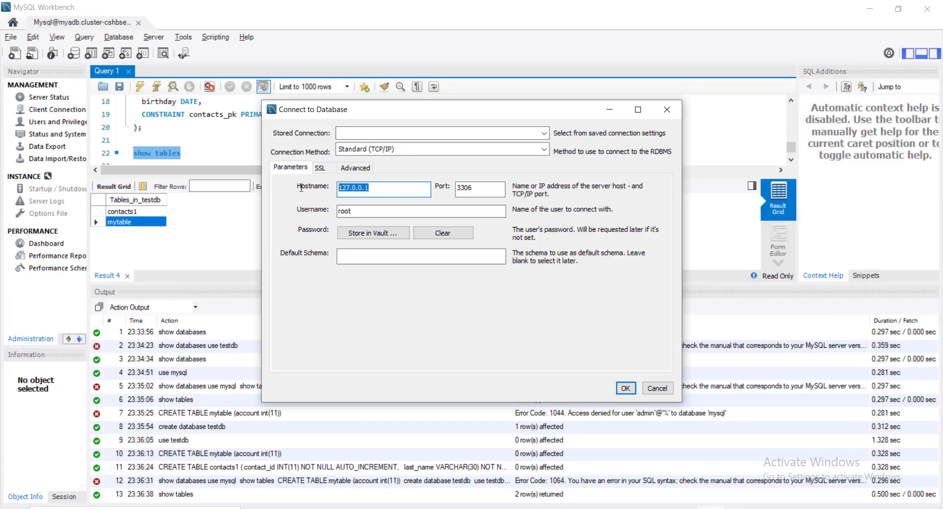
{"action": "key", "text": "ctrl+v"}
Step: Set the connection's username to admin and connect to the reader endpoint with the account password
{"action": "key", "text": "Tab"}
{"action": "key", "text": "Tab"}
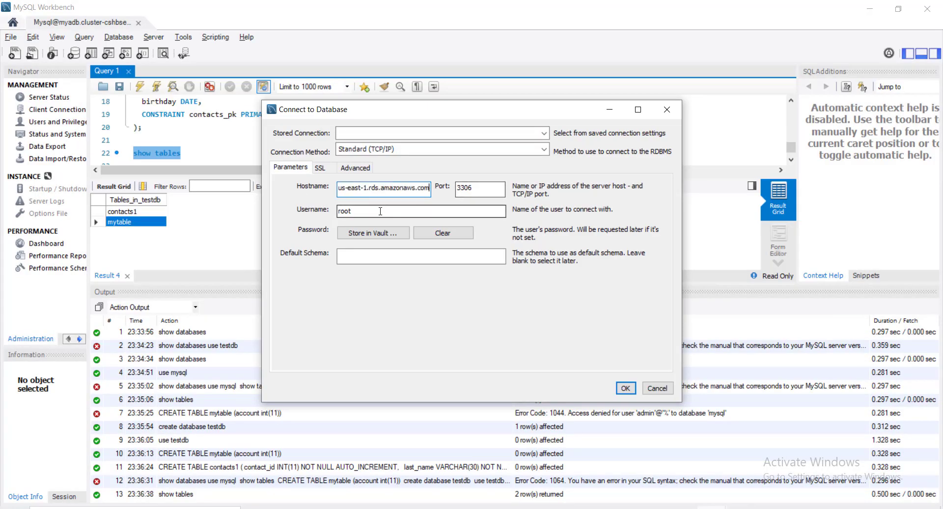
{"action": "type", "text": "admin"}
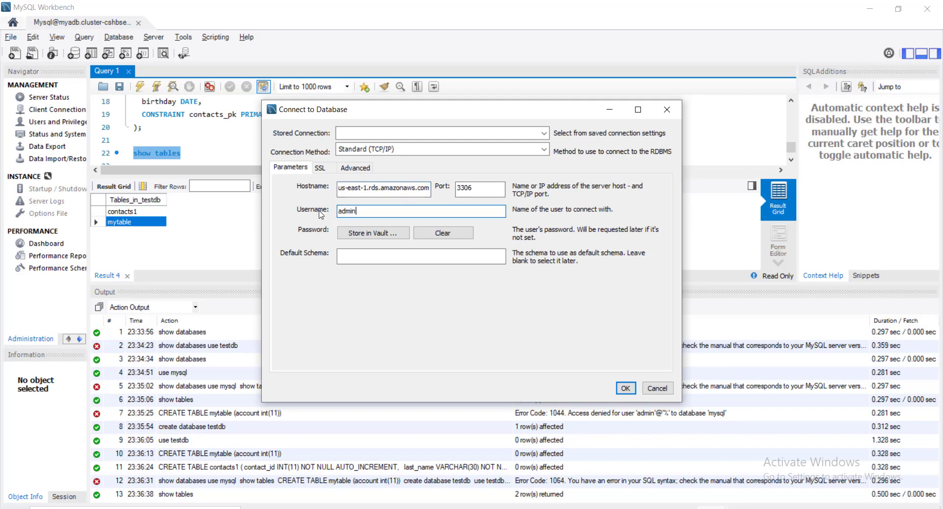
{"action": "left_click", "coordinate": [625, 388]}
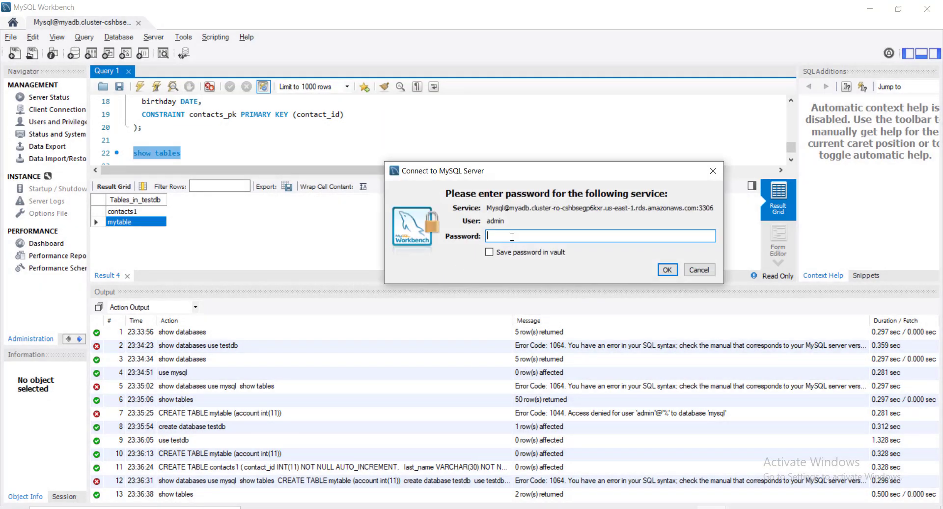
{"action": "type", "text": "********"}
{"action": "left_click", "coordinate": [667, 269]}
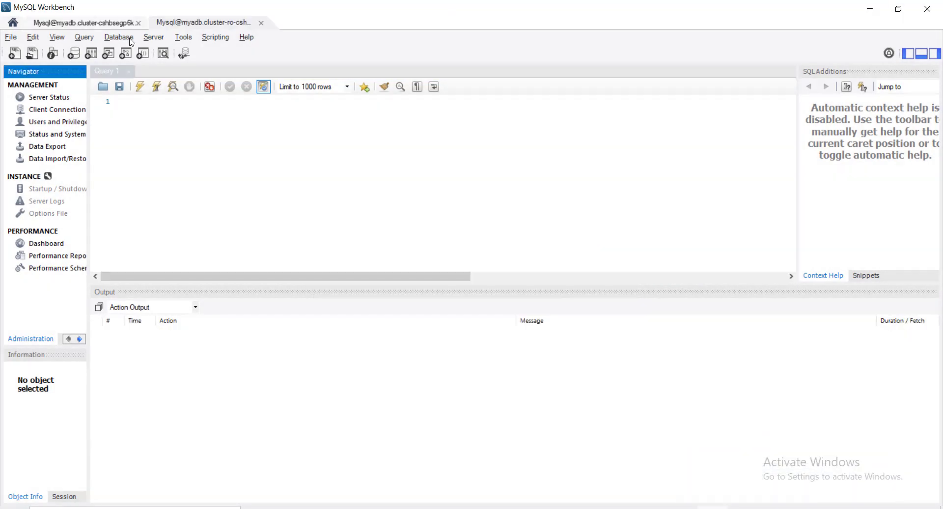
Step: Start a second line in the empty query of the reader connection
{"action": "left_click", "coordinate": [164, 118]}
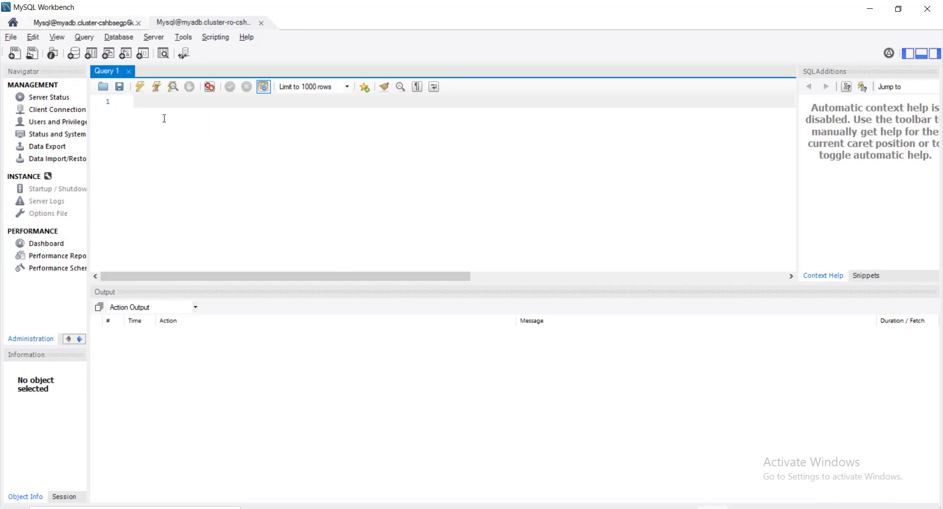
{"action": "key", "text": "Return"}
{"action": "type", "text": "show"}
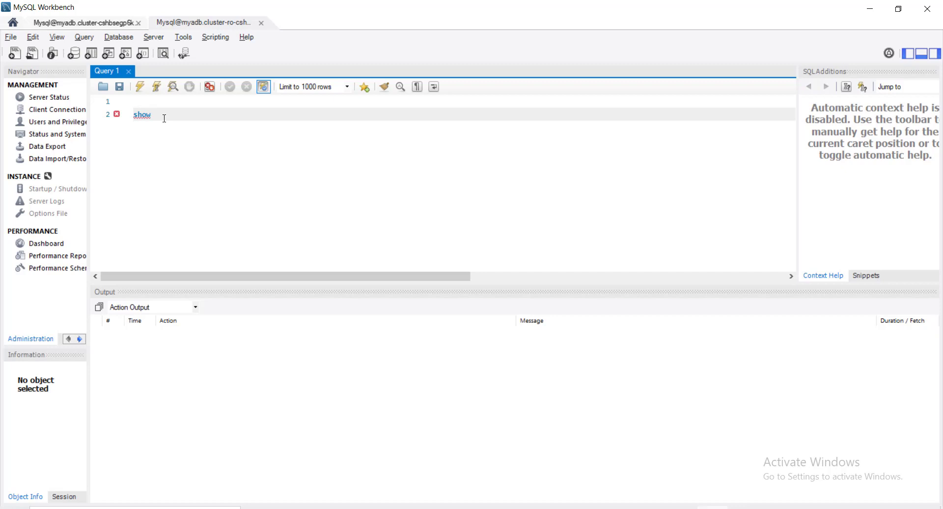
{"action": "type", "text": " databa"}
{"action": "key", "text": "BackSpace"}
{"action": "key", "text": "BackSpace"}
{"action": "key", "text": "BackSpace"}
{"action": "key", "text": "BackSpace"}
{"action": "key", "text": "BackSpace"}
{"action": "key", "text": "BackSpace"}
{"action": "key", "text": "BackSpace"}
{"action": "key", "text": "BackSpace"}
{"action": "key", "text": "BackSpace"}
{"action": "key", "text": "BackSpace"}
{"action": "key", "text": "BackSpace"}
Step: Make testdb the active database on the reader connection by entering a use testdb statement and executing it
{"action": "type", "text": "use testdb"}
{"action": "left_click_drag", "start_coordinate": [178, 116], "coordinate": [126, 116]}
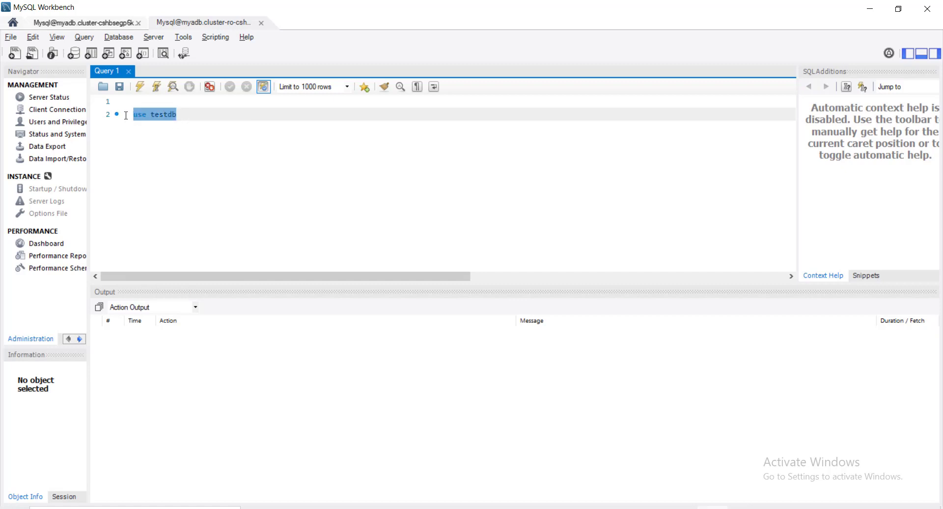
{"action": "left_click", "coordinate": [138, 88]}
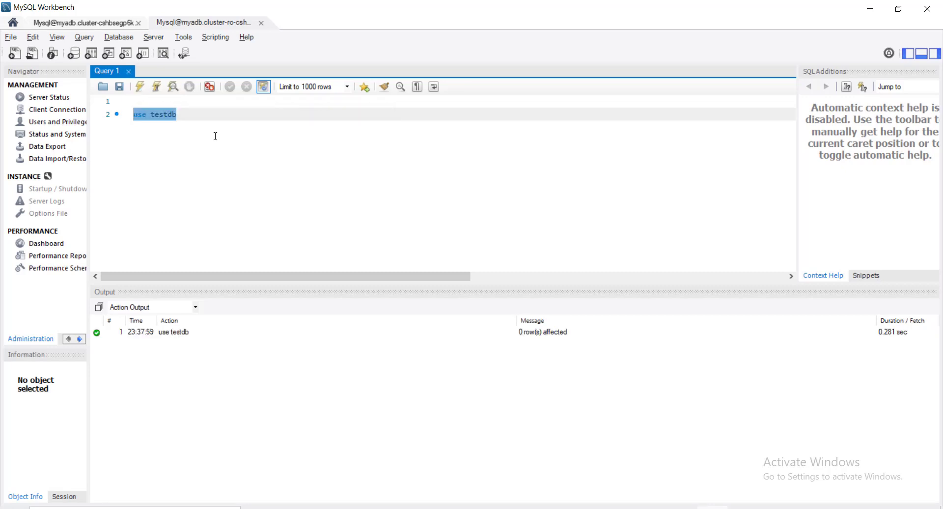
Step: Add a show tables statement below use testdb and execute it alone to list the tables through the reader connection
{"action": "left_click", "coordinate": [212, 116]}
{"action": "key", "text": "Return"}
{"action": "key", "text": "Return"}
{"action": "type", "text": "show tables"}
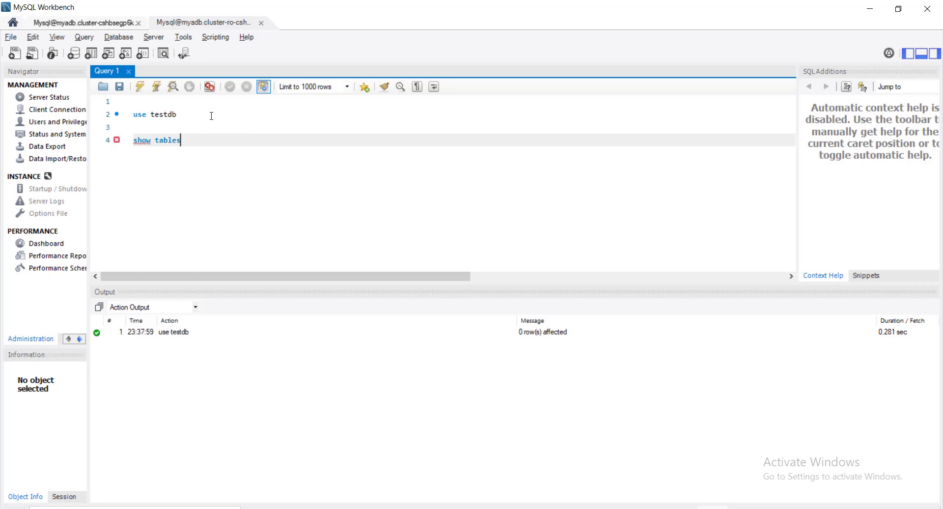
{"action": "left_click_drag", "start_coordinate": [182, 141], "coordinate": [133, 141]}
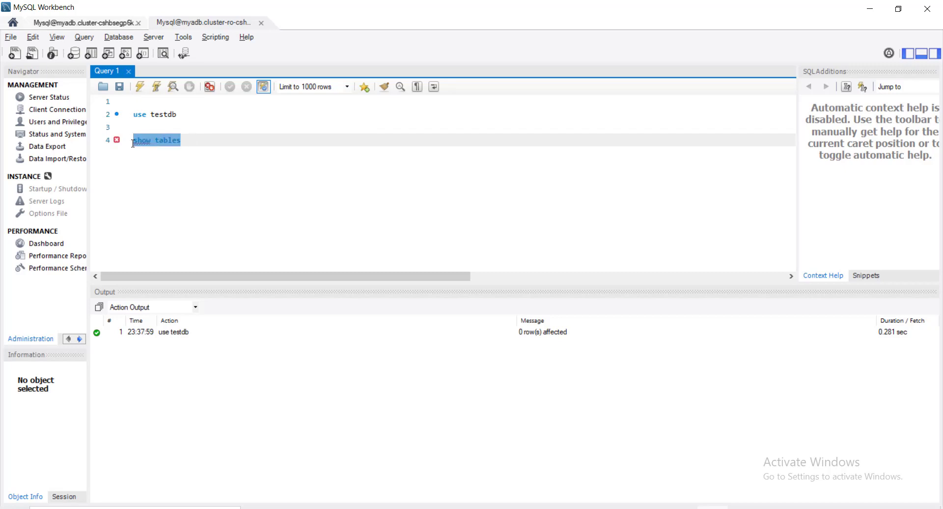
{"action": "left_click", "coordinate": [140, 91]}
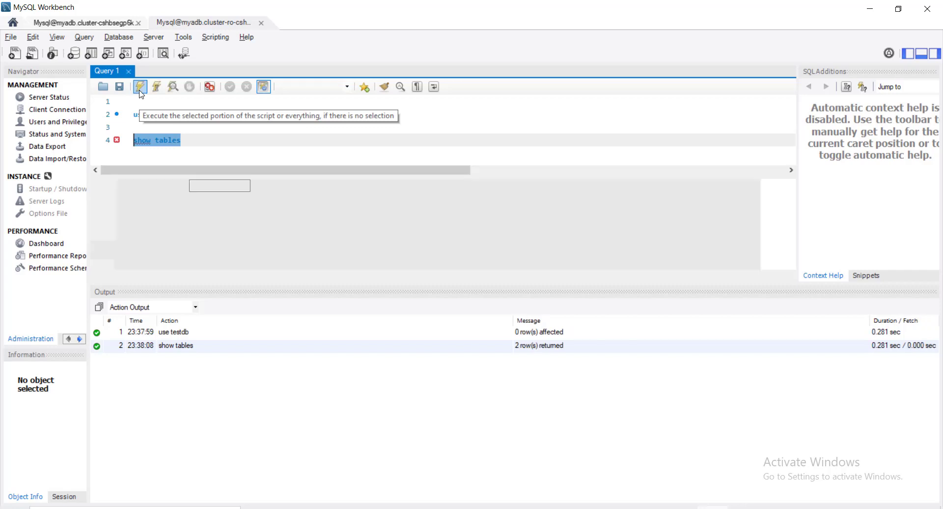
Step: Add a blank line to the query, then change mytable to mytable123 in the Notepad file's CREATE TABLE statement and copy that statement
{"action": "left_click", "coordinate": [191, 142]}
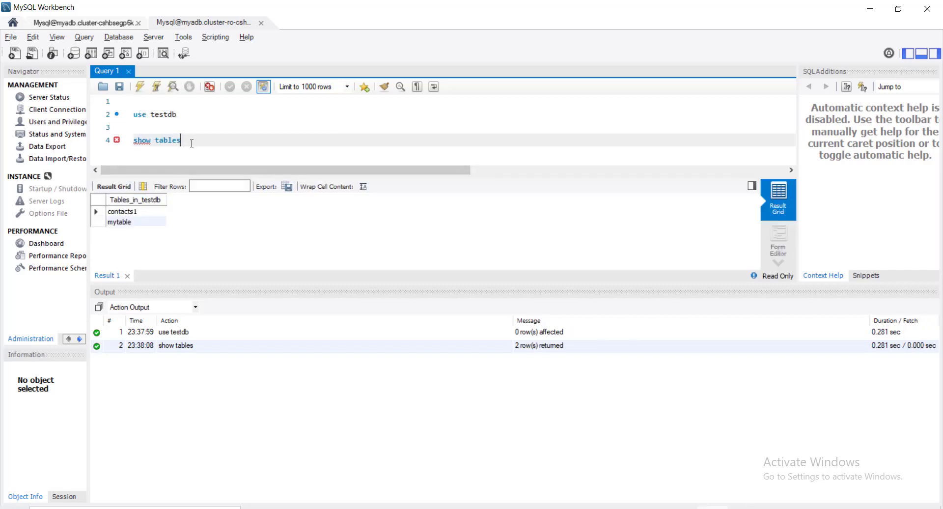
{"action": "key", "text": "Return"}
{"action": "key", "text": "Return"}
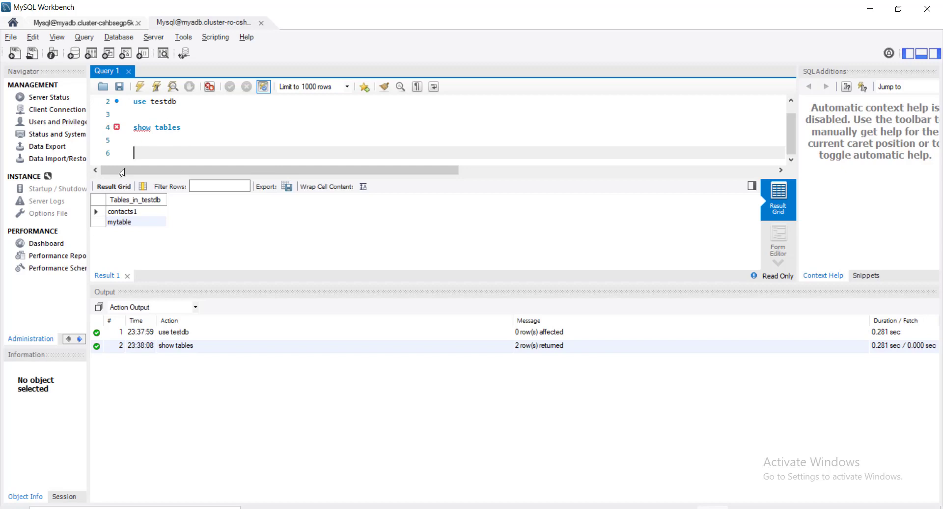
{"action": "left_click", "coordinate": [652, 508]}
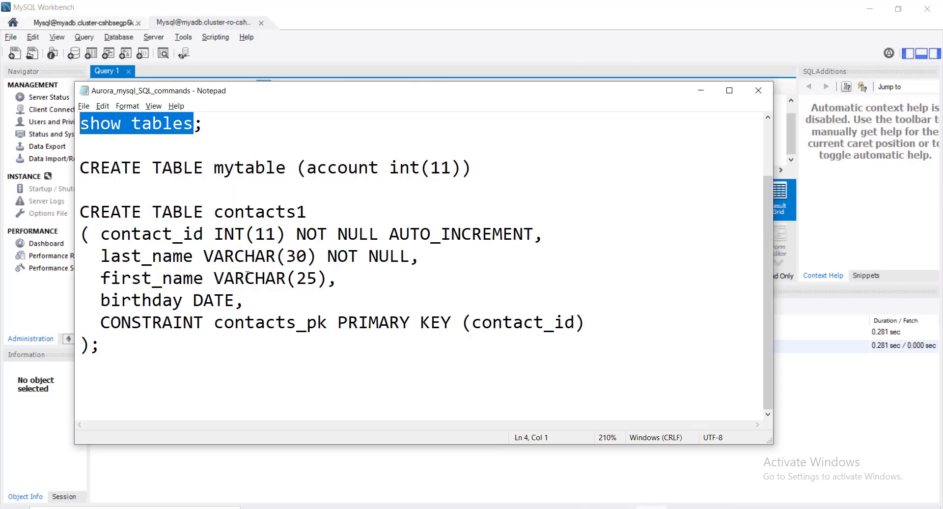
{"action": "left_click", "coordinate": [287, 170]}
{"action": "type", "text": "123"}
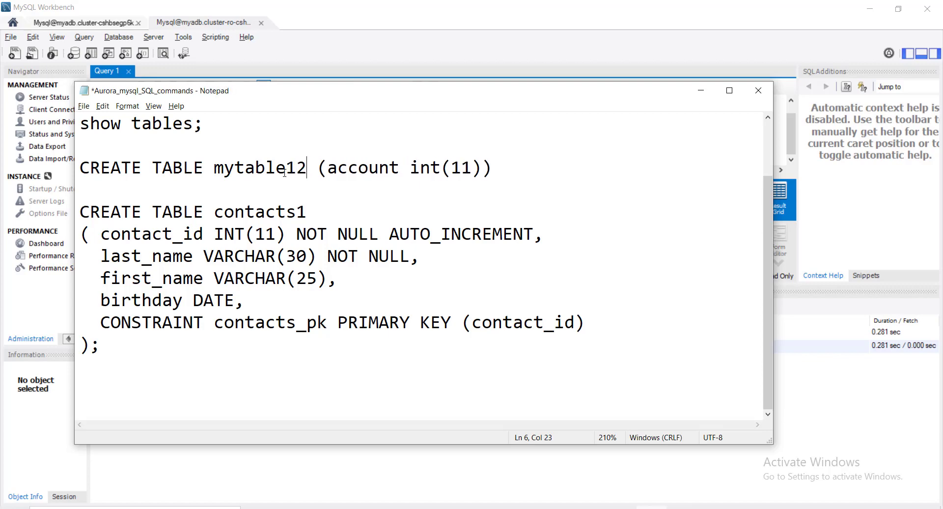
{"action": "left_click_drag", "start_coordinate": [509, 167], "coordinate": [79, 172]}
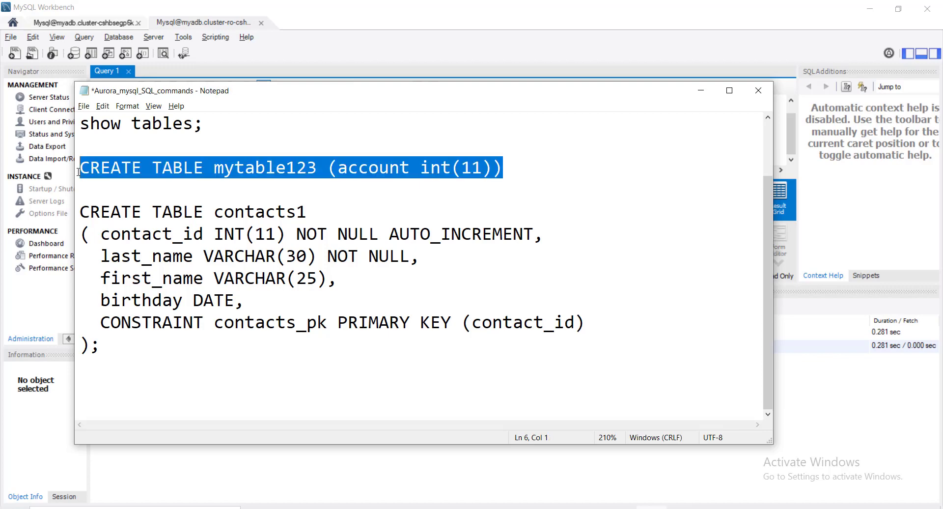
{"action": "key", "text": "ctrl+c"}
Step: Paste CREATE TABLE mytable123 (account int(11)) into the reader connection's query in MySQL Workbench and execute it alone
{"action": "key", "text": "alt+Tab"}
{"action": "key", "text": "ctrl+v"}
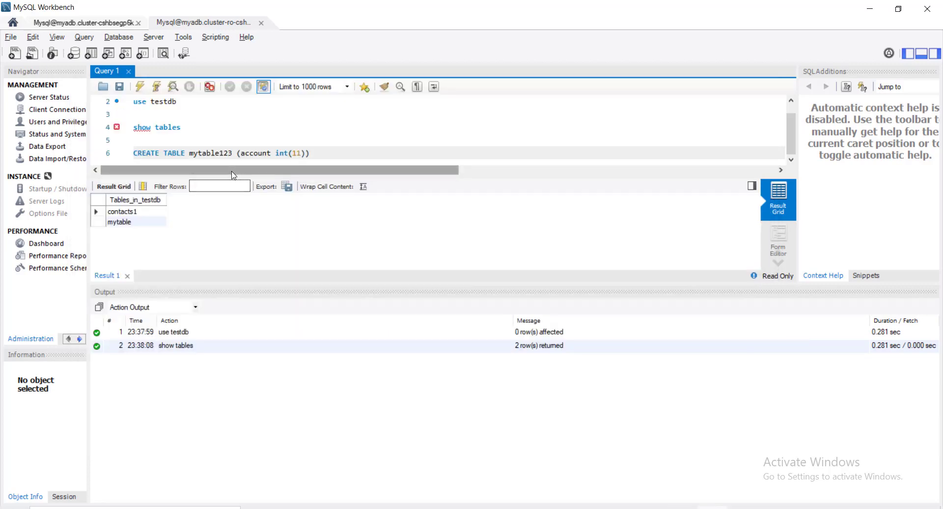
{"action": "left_click_drag", "start_coordinate": [311, 154], "coordinate": [131, 156]}
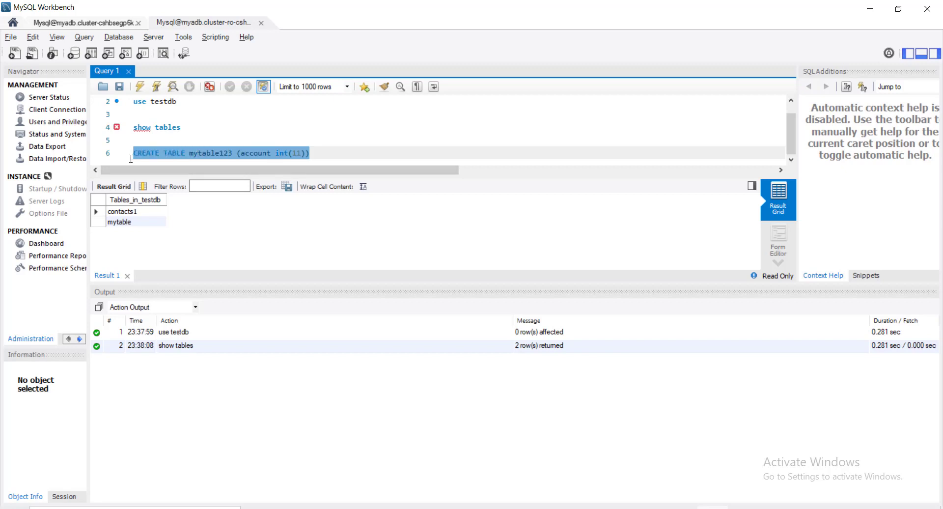
{"action": "left_click", "coordinate": [140, 90]}
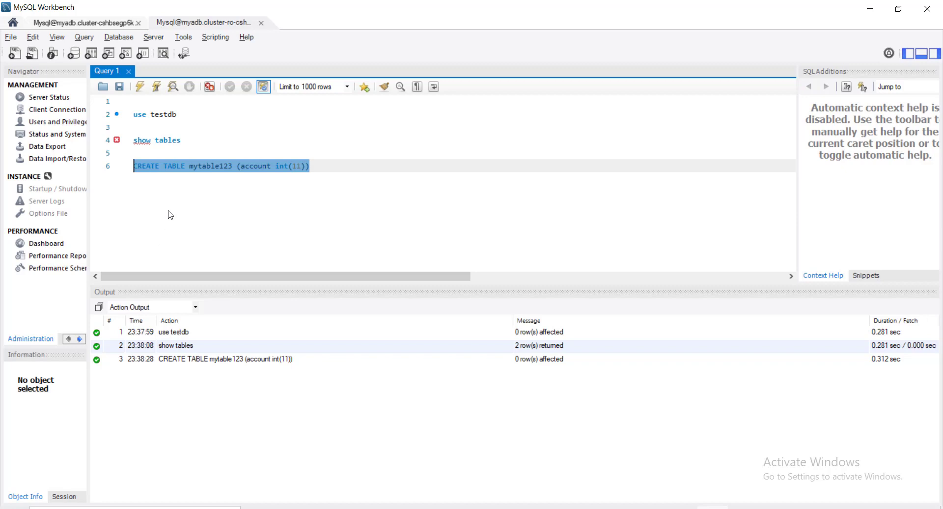
Step: Execute only the existing show tables statement on the reader connection to list testdb's tables again
{"action": "left_click", "coordinate": [190, 139]}
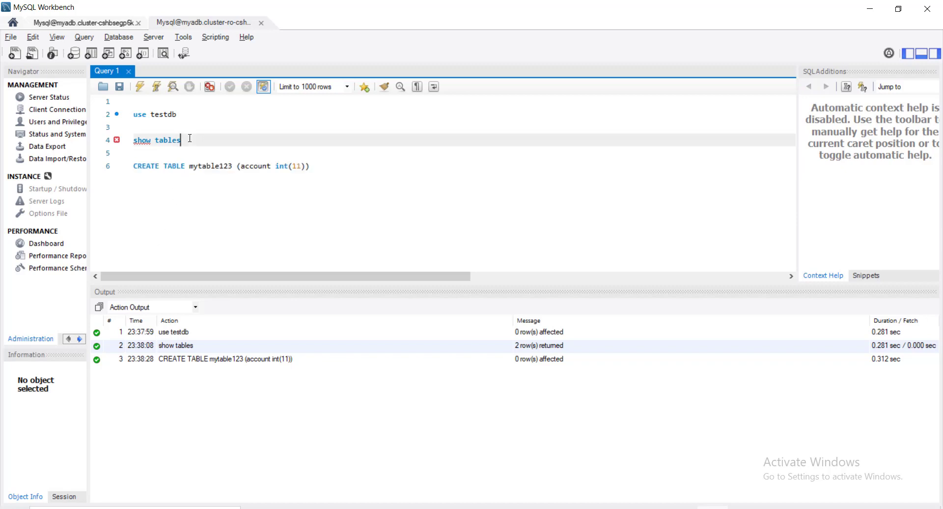
{"action": "left_click_drag", "start_coordinate": [190, 139], "coordinate": [132, 140]}
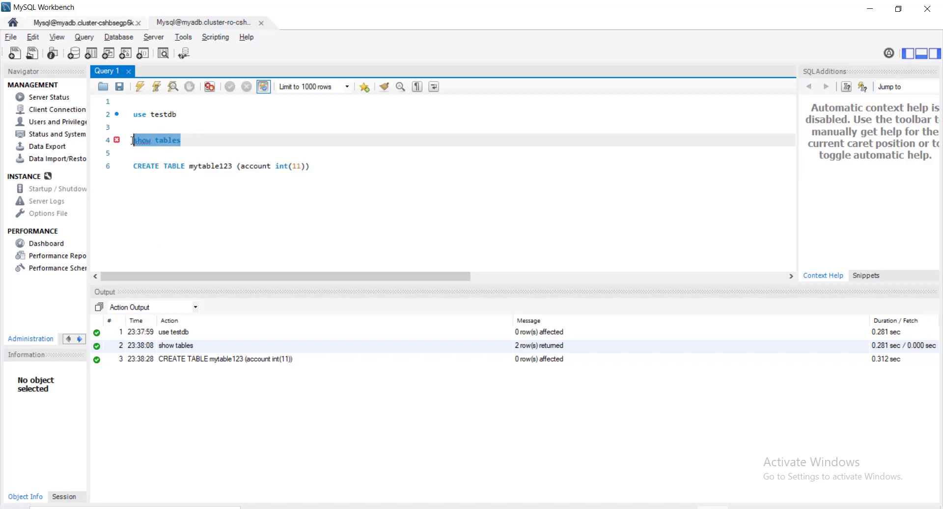
{"action": "left_click", "coordinate": [142, 88]}
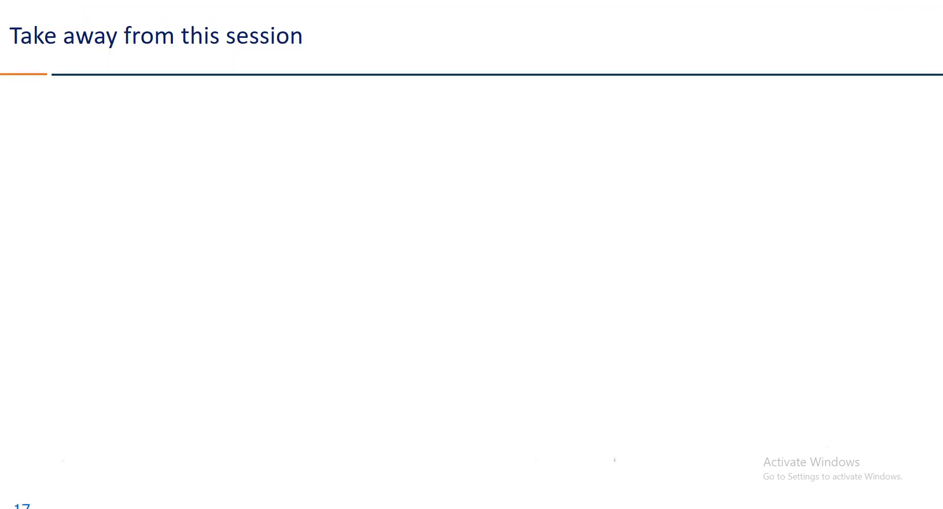
{"action": "key", "text": "Right"}
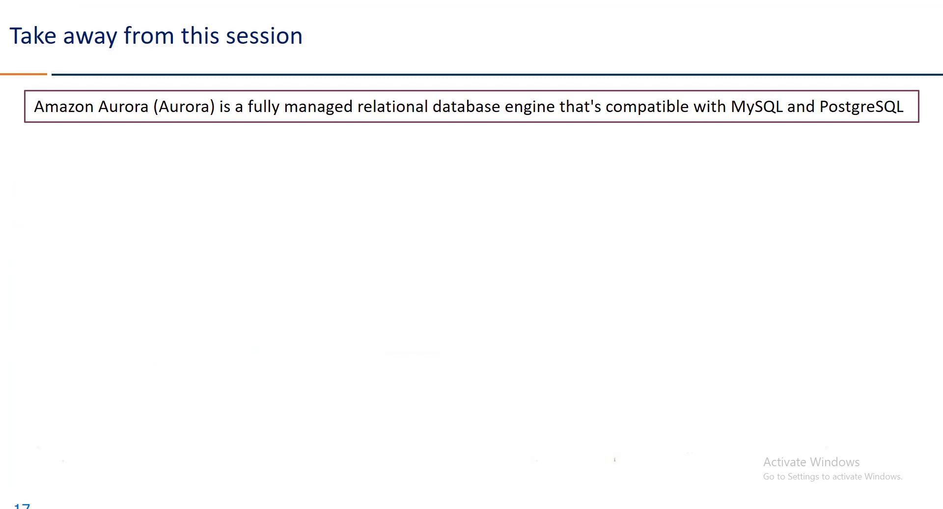
{"action": "key", "text": "Right"}
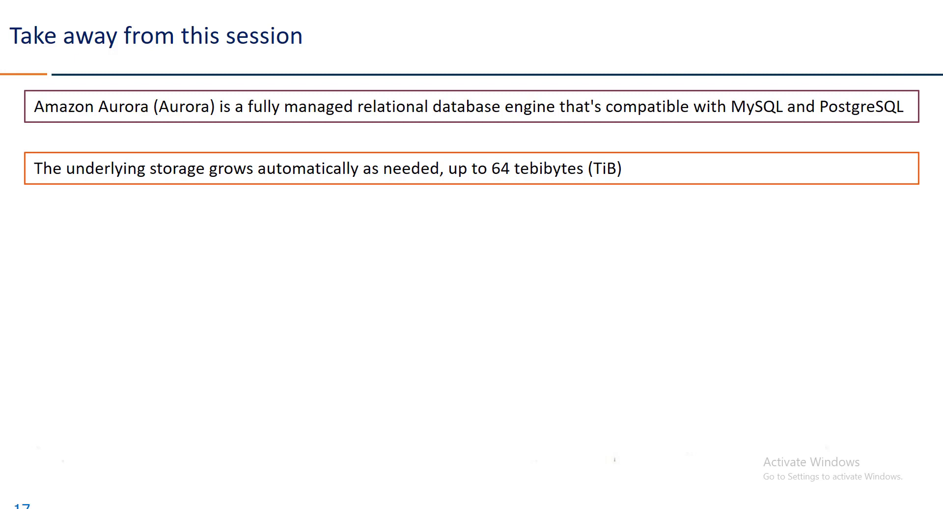
{"action": "key", "text": "Right"}
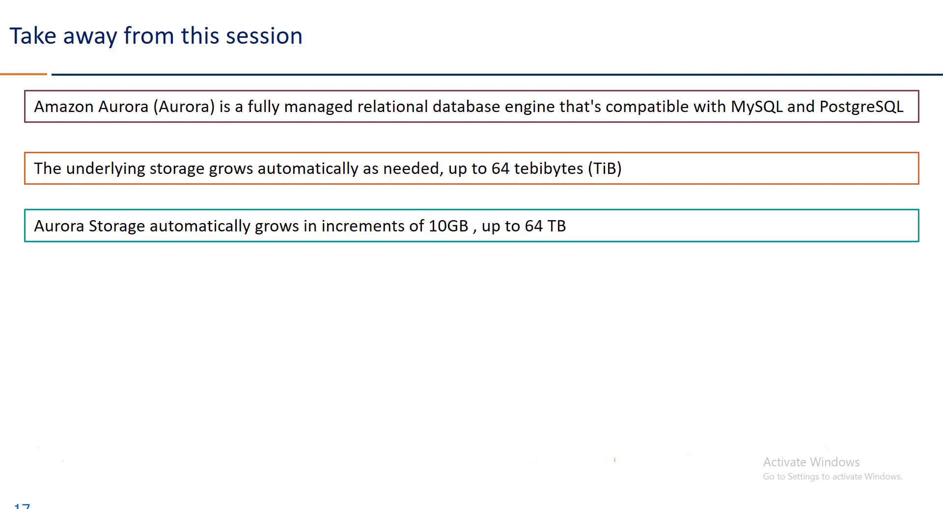